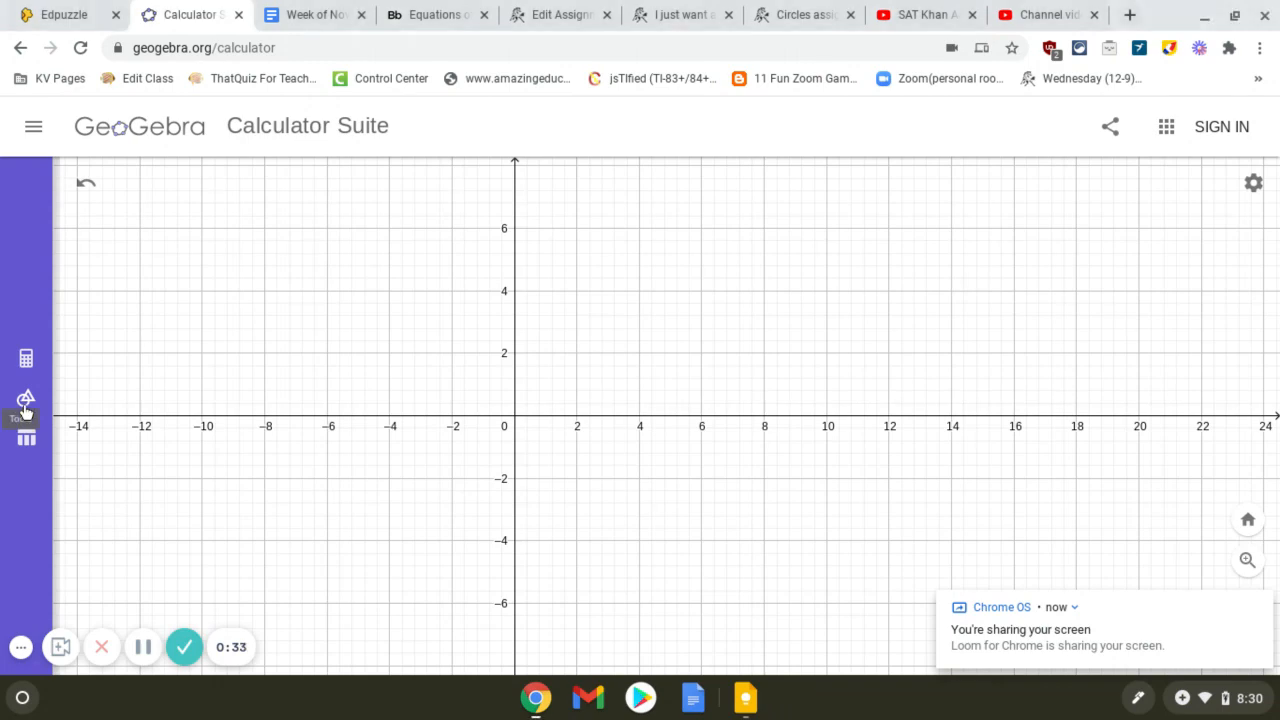
Step: Plot a point at (-6, 2) on the coordinate grid
click(26, 404)
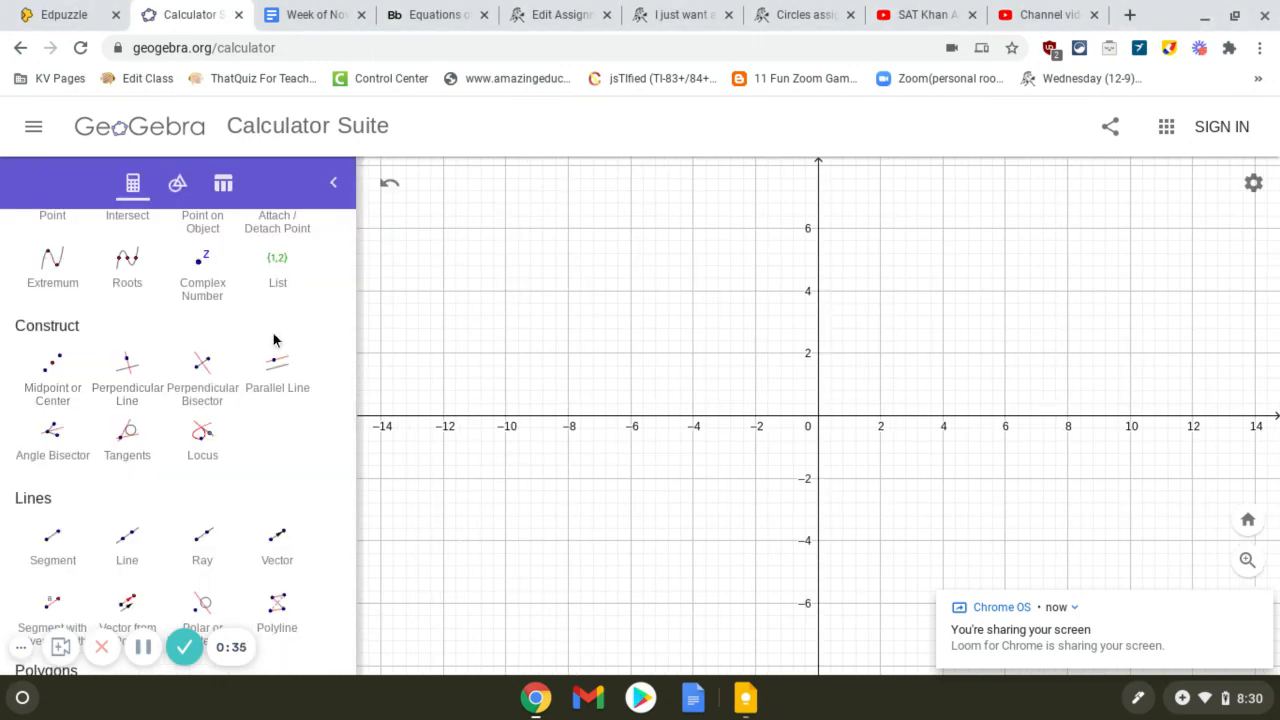
scroll(150, 440, up, 2)
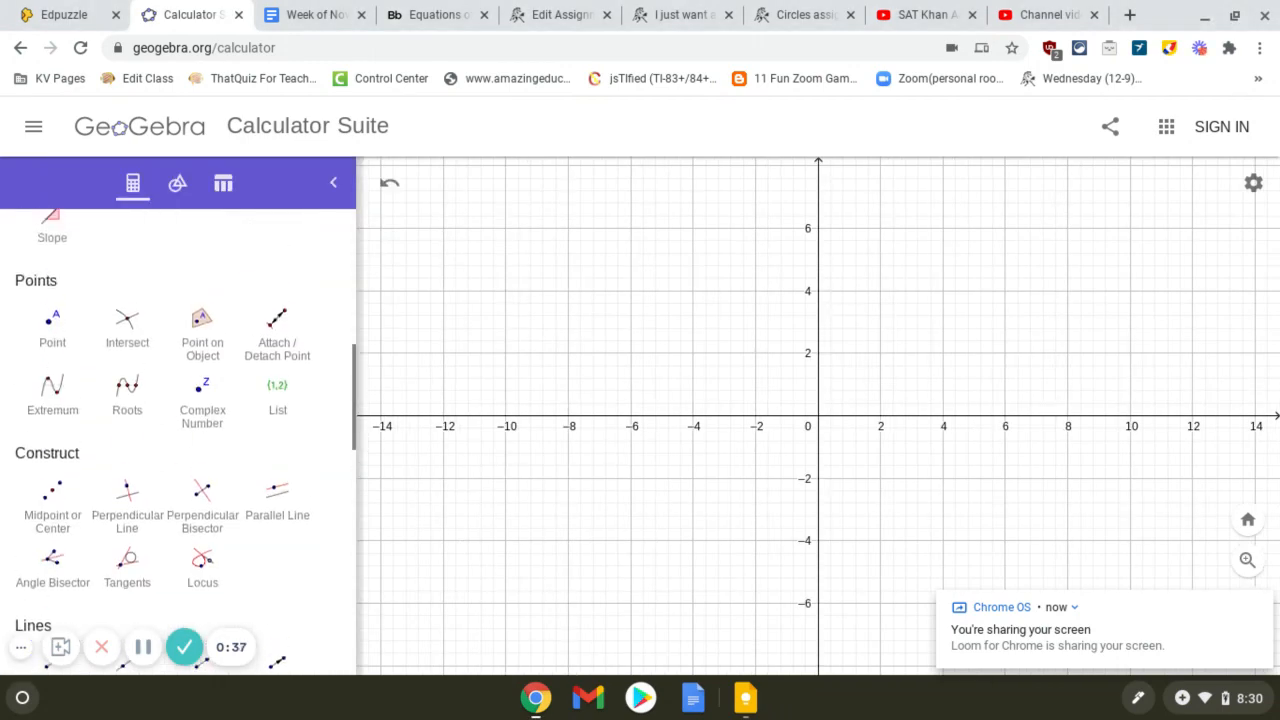
click(127, 579)
scroll(150, 440, up, 1)
scroll(100, 425, up, 1)
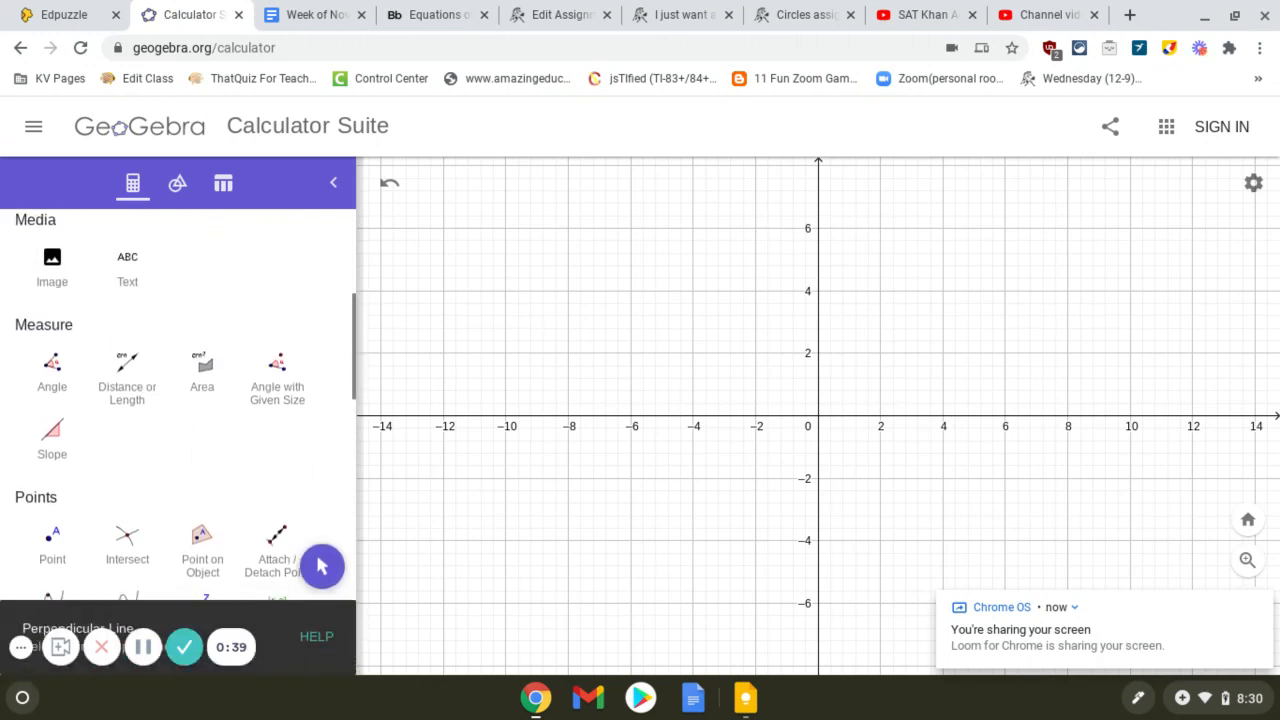
scroll(100, 425, down, 1)
scroll(60, 430, up, 1)
click(52, 435)
scroll(60, 430, down, 1)
scroll(180, 420, down, 1)
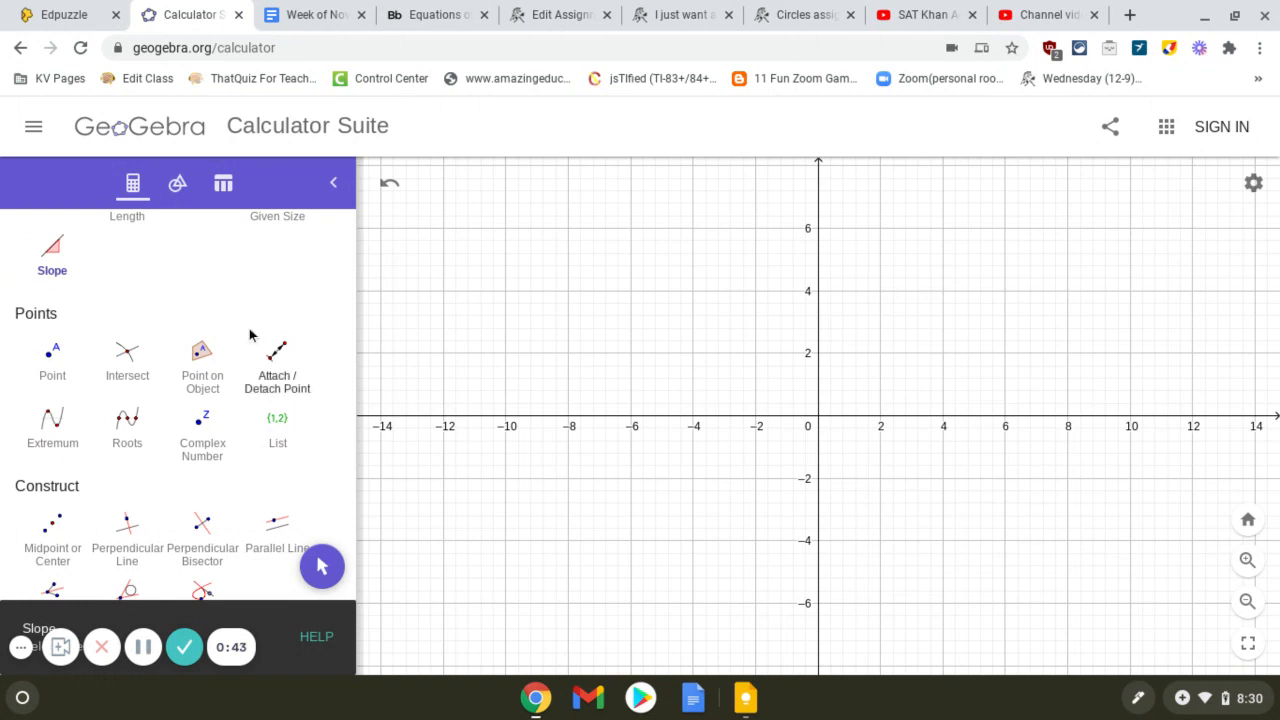
click(47, 358)
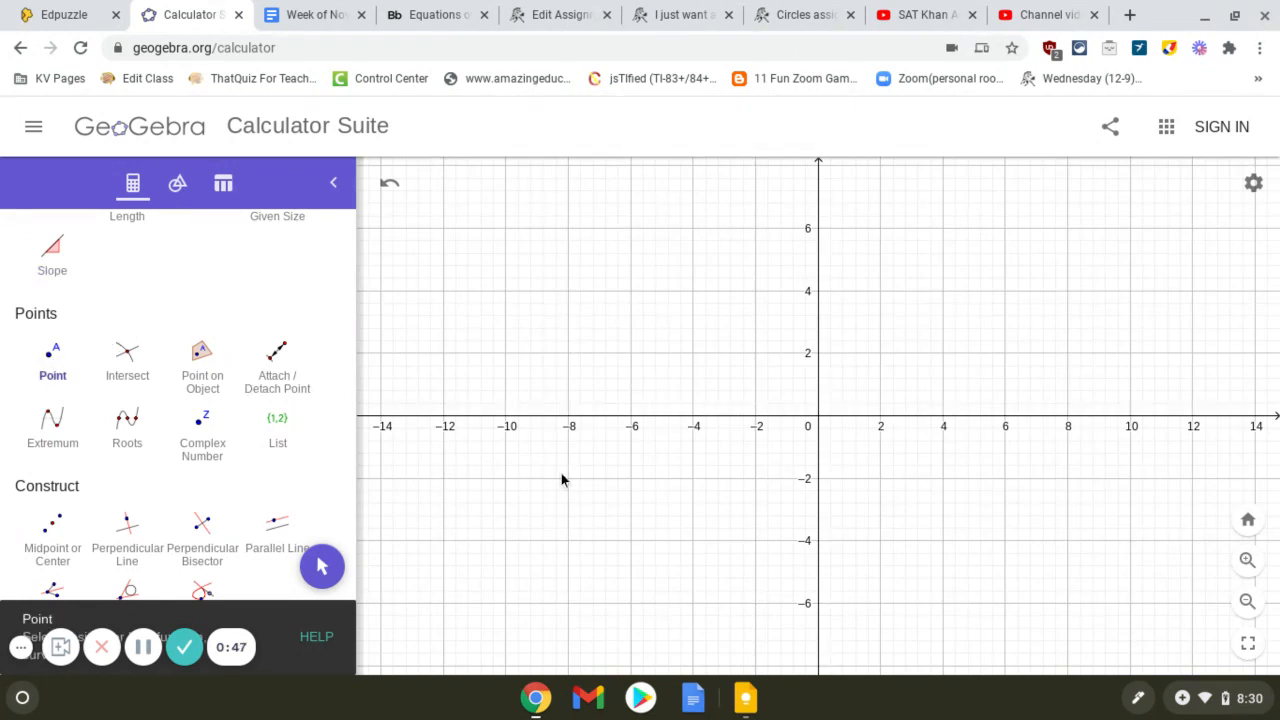
click(630, 354)
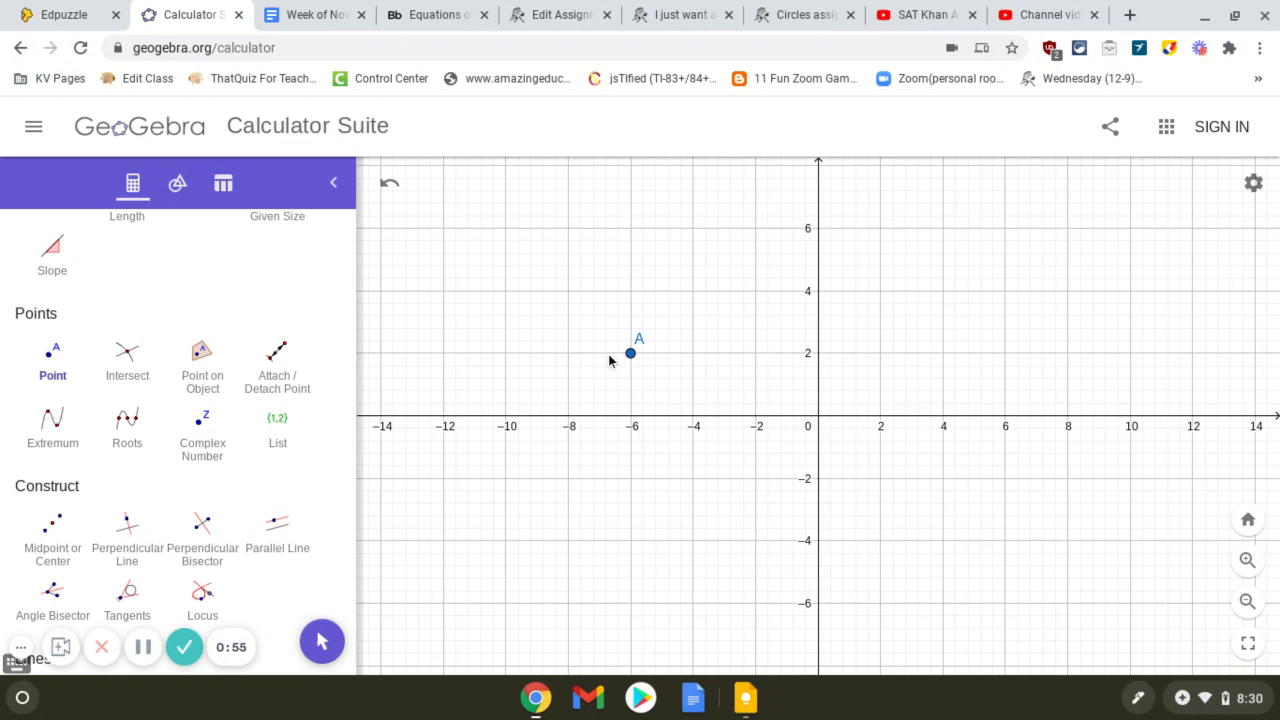
scroll(127, 450, down, 4)
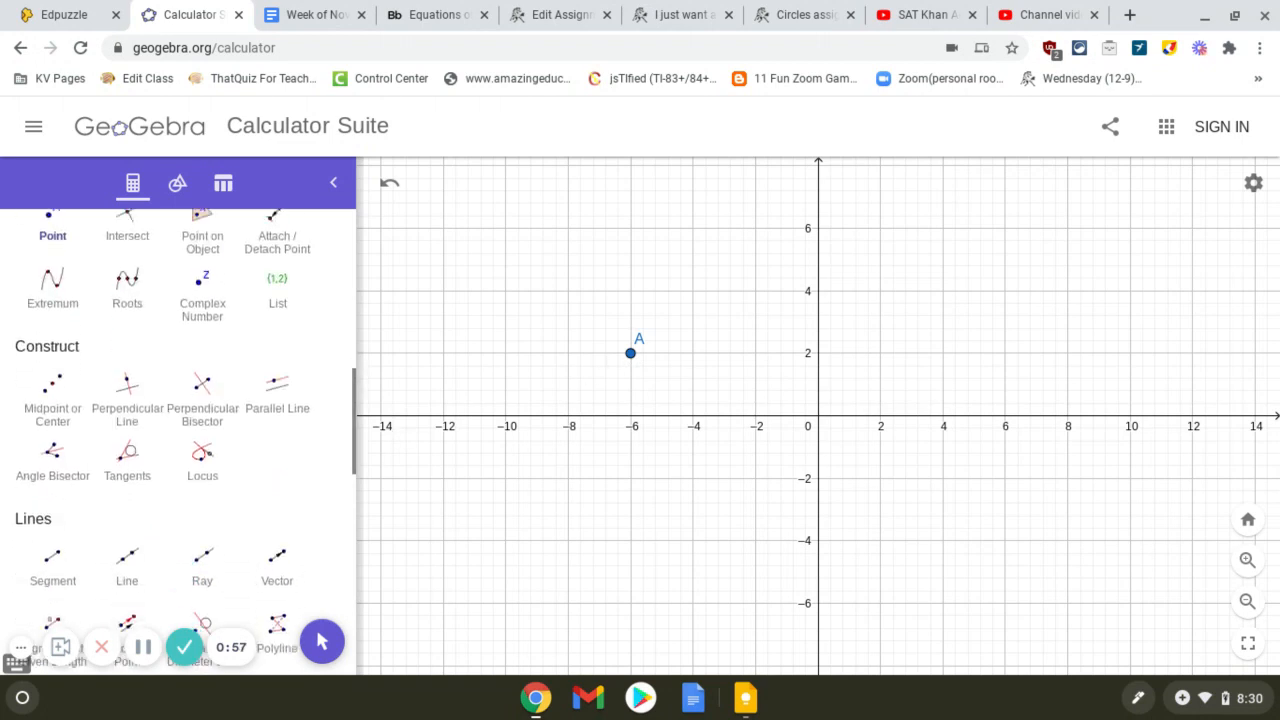
click(127, 393)
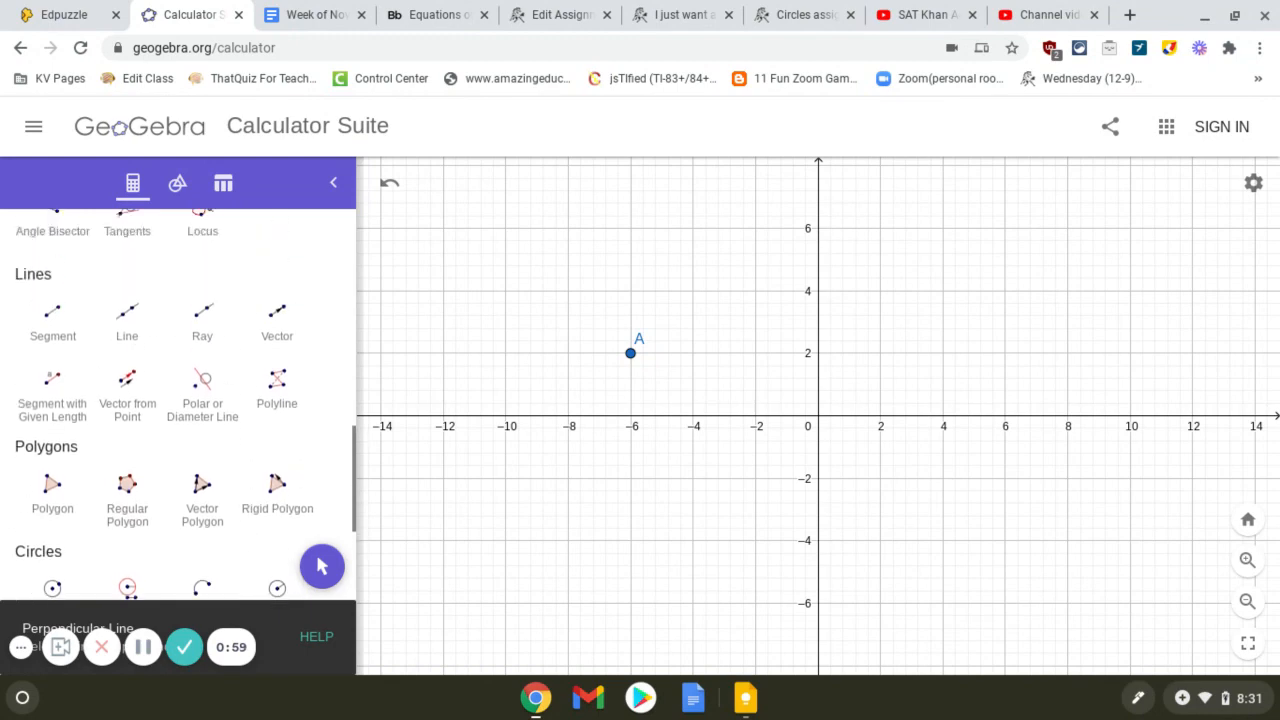
scroll(52, 495, up, 3)
scroll(52, 505, down, 4)
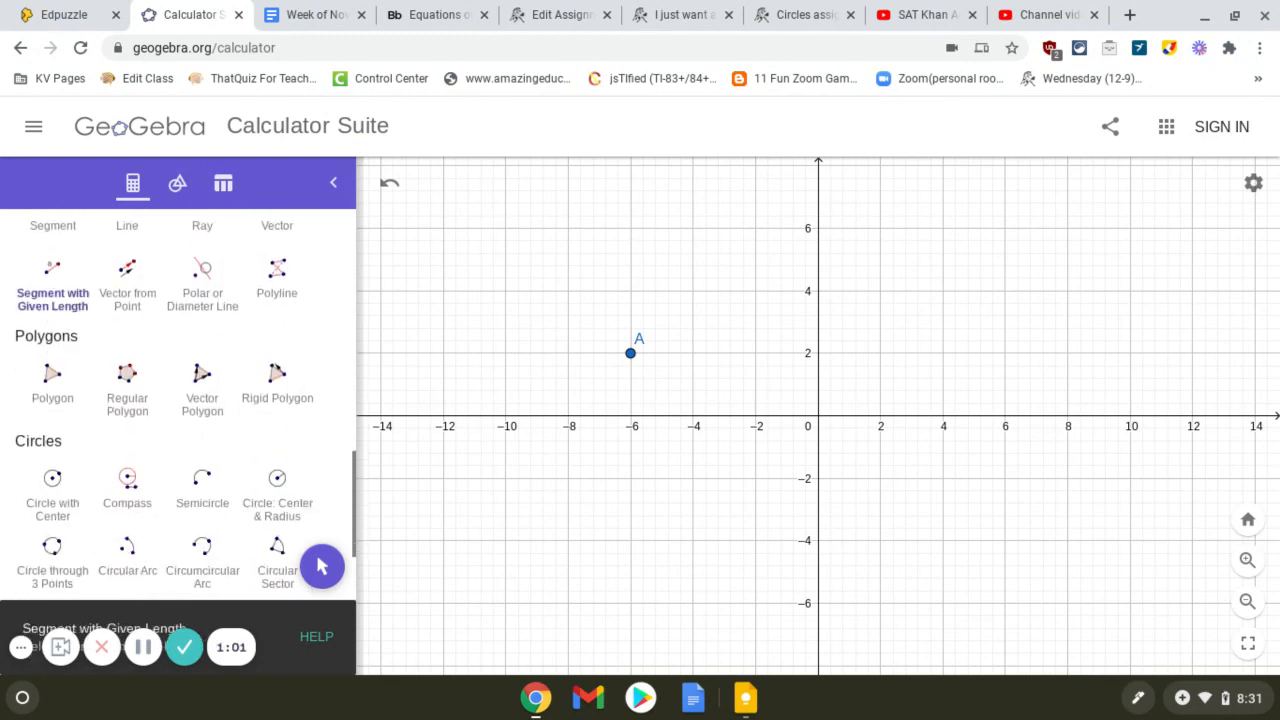
scroll(178, 400, down, 3)
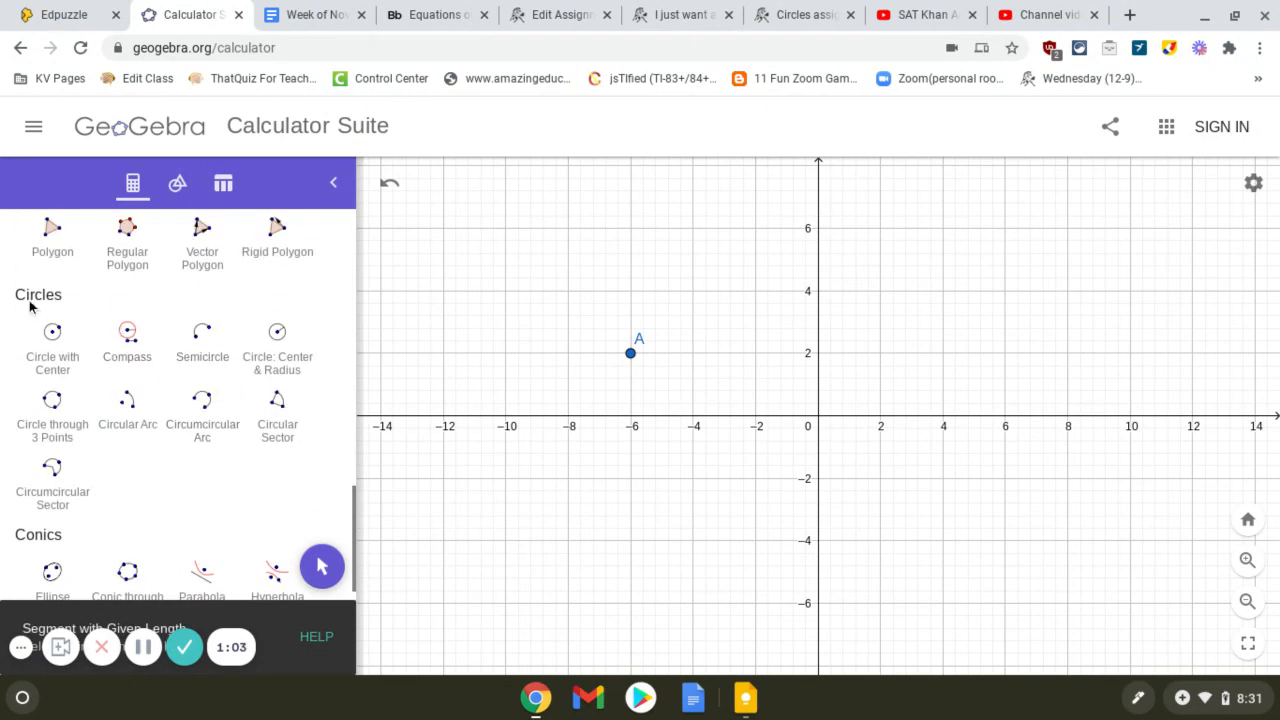
click(57, 384)
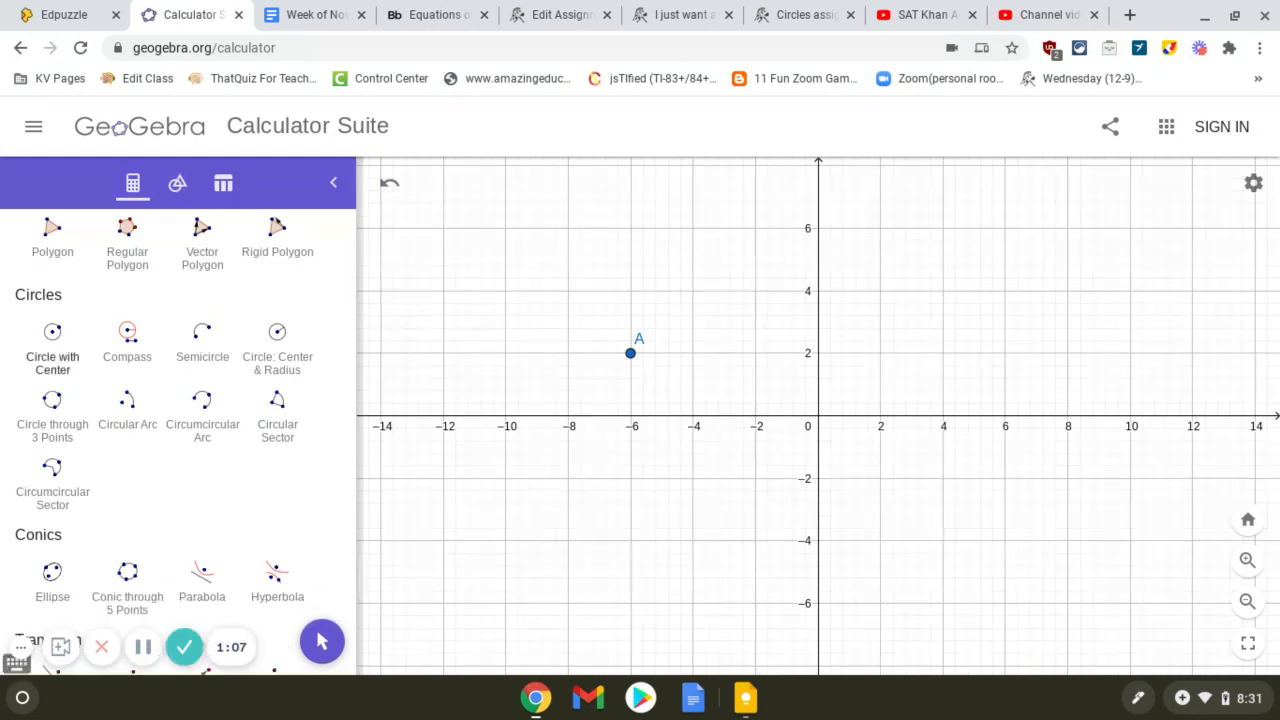
click(56, 362)
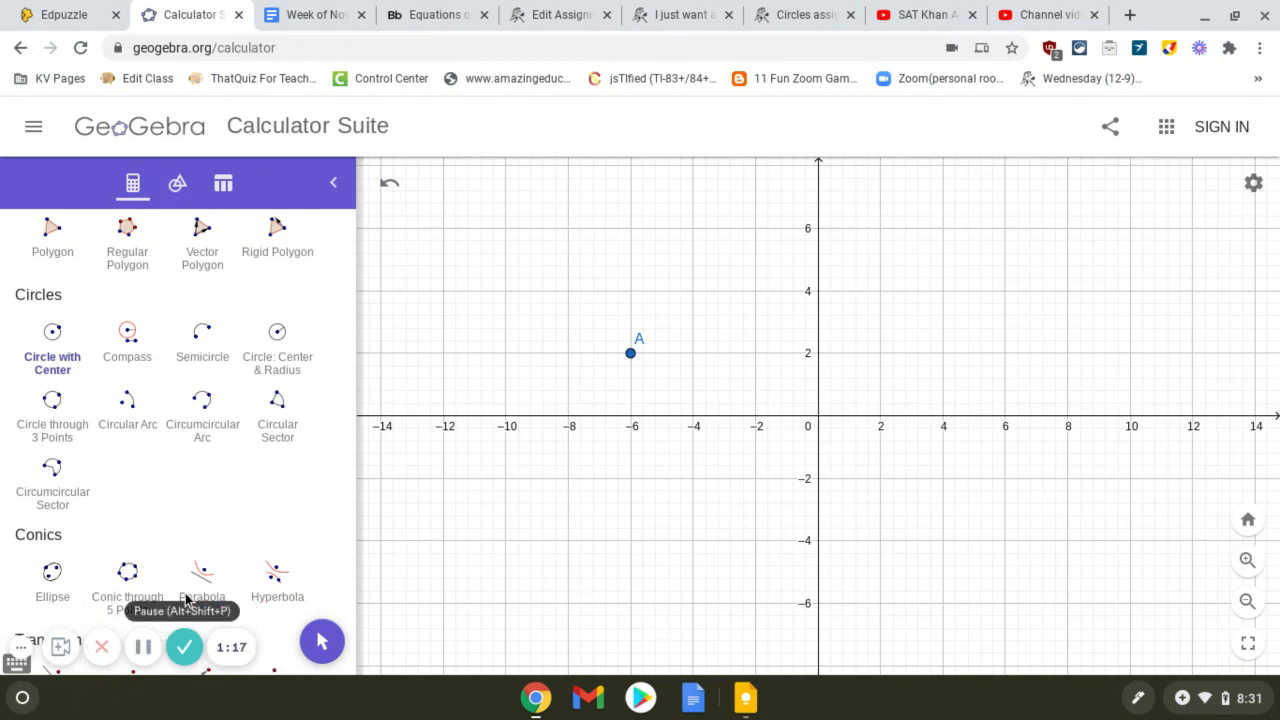
click(631, 355)
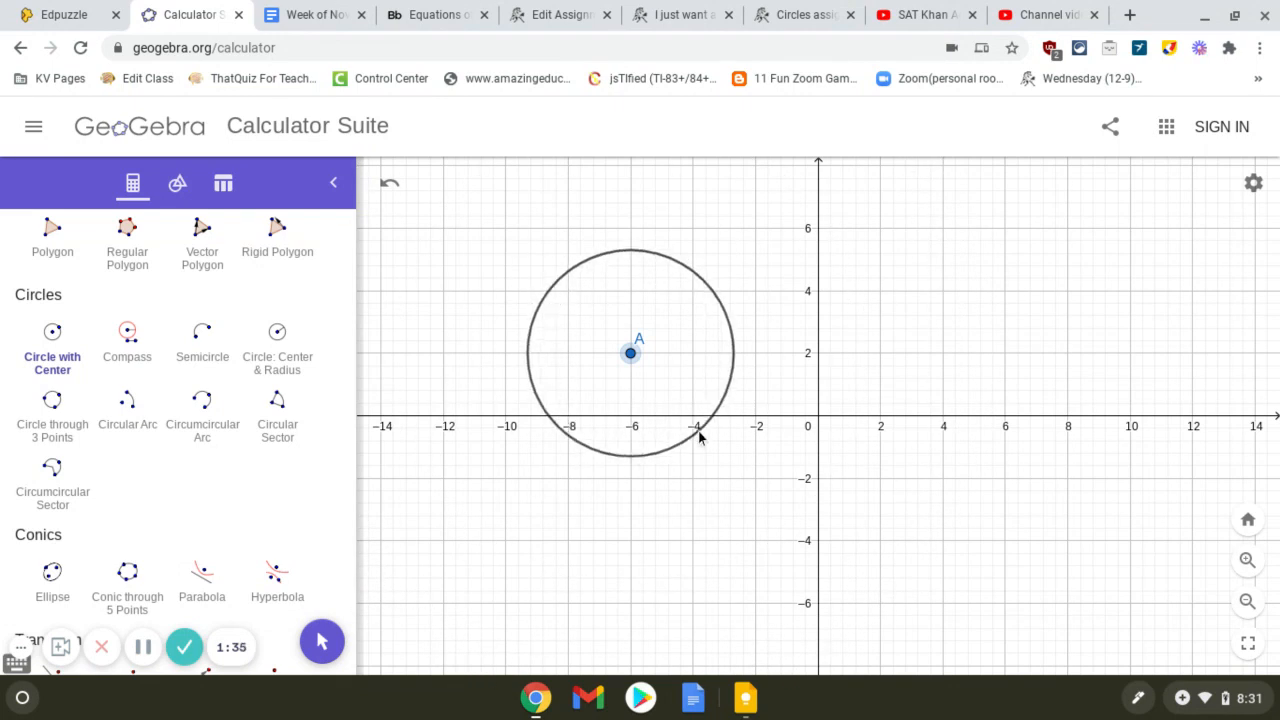
click(322, 648)
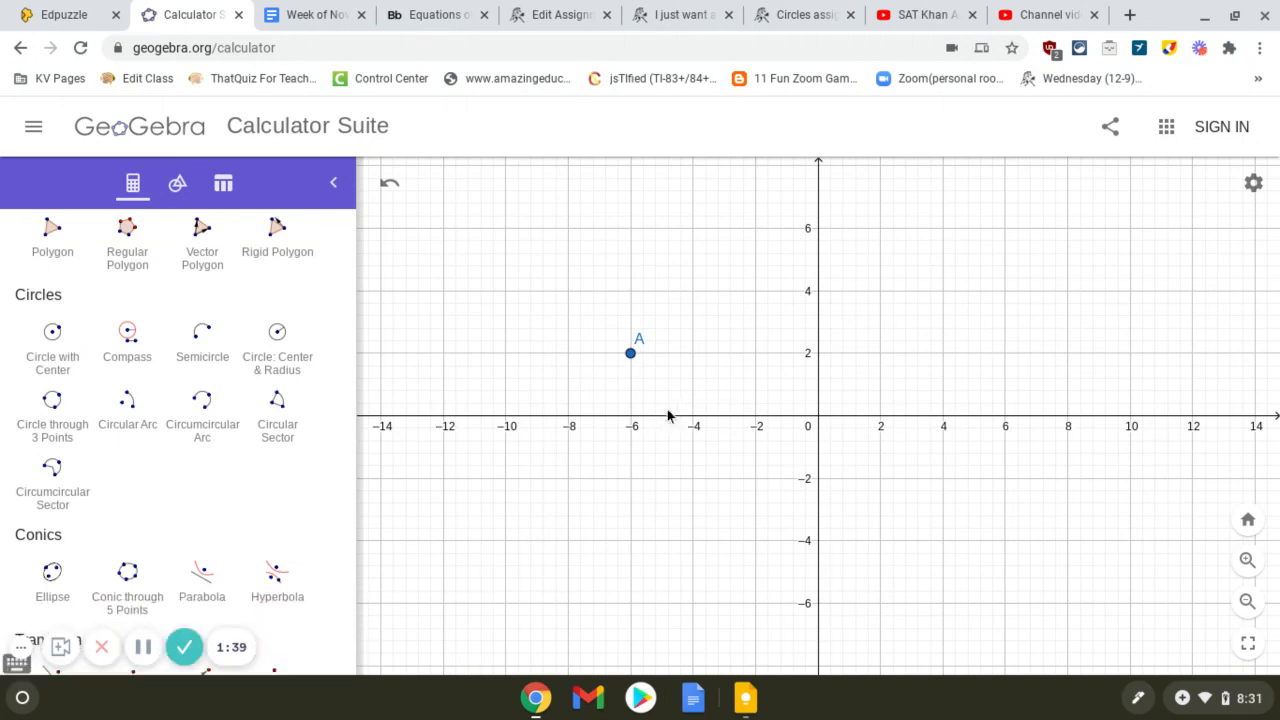
Step: Draw a circle centred on point A that passes through (-3, 2), using Circle with Center
click(1247, 560)
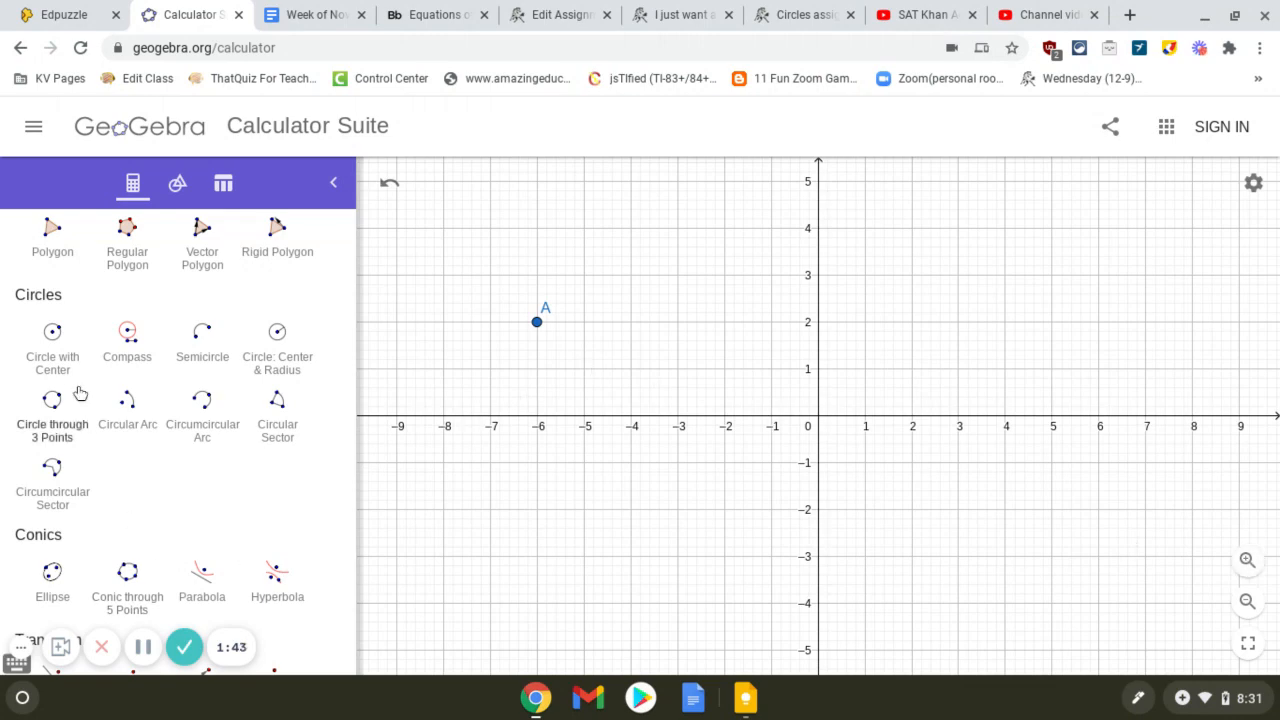
click(58, 360)
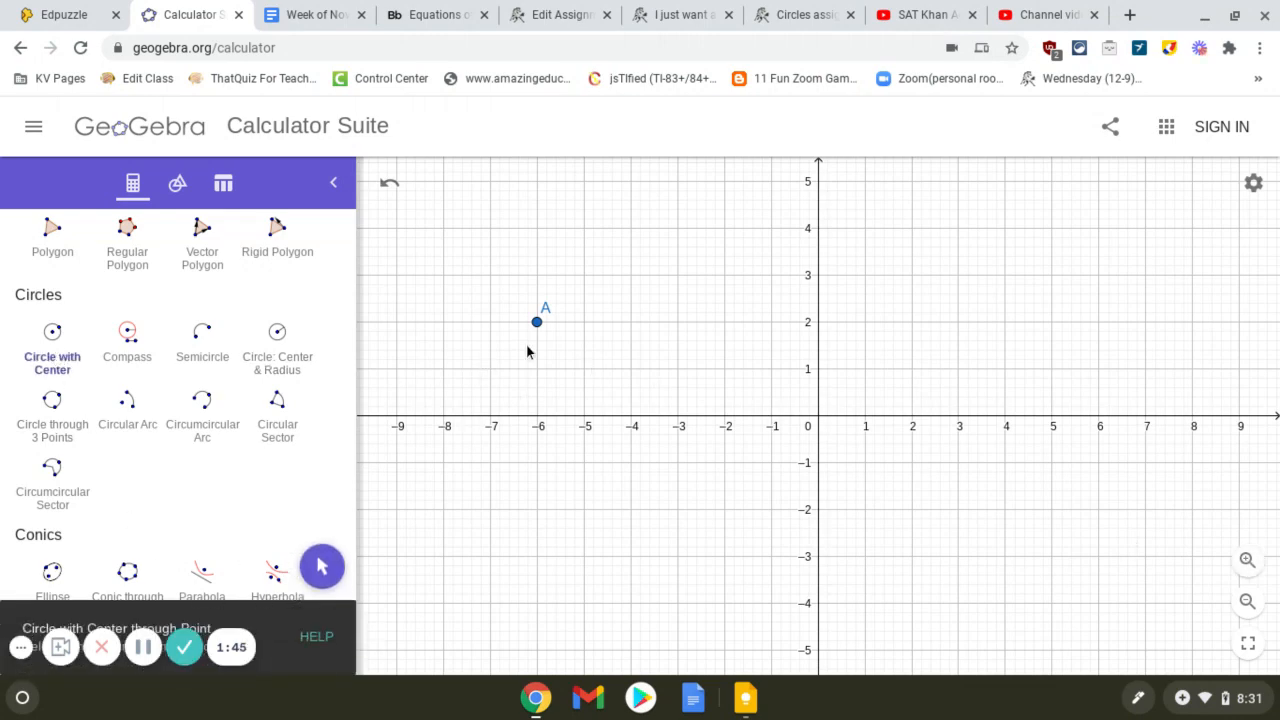
click(538, 324)
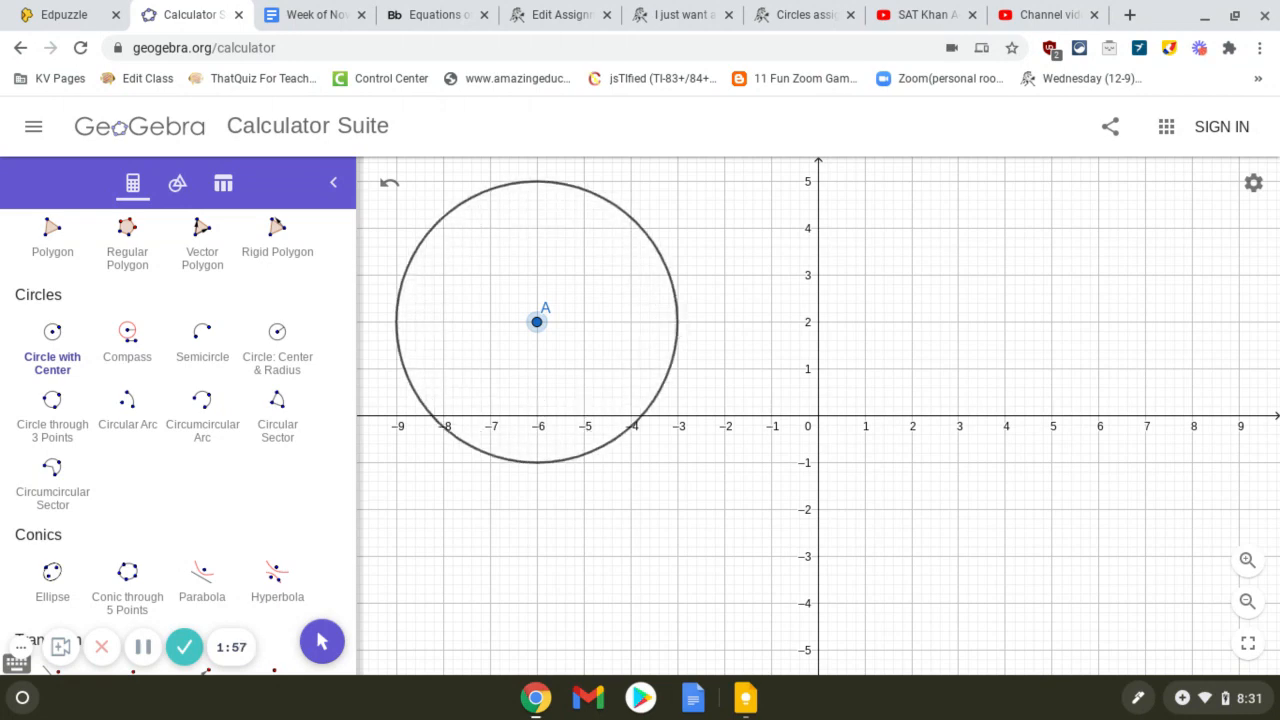
click(677, 321)
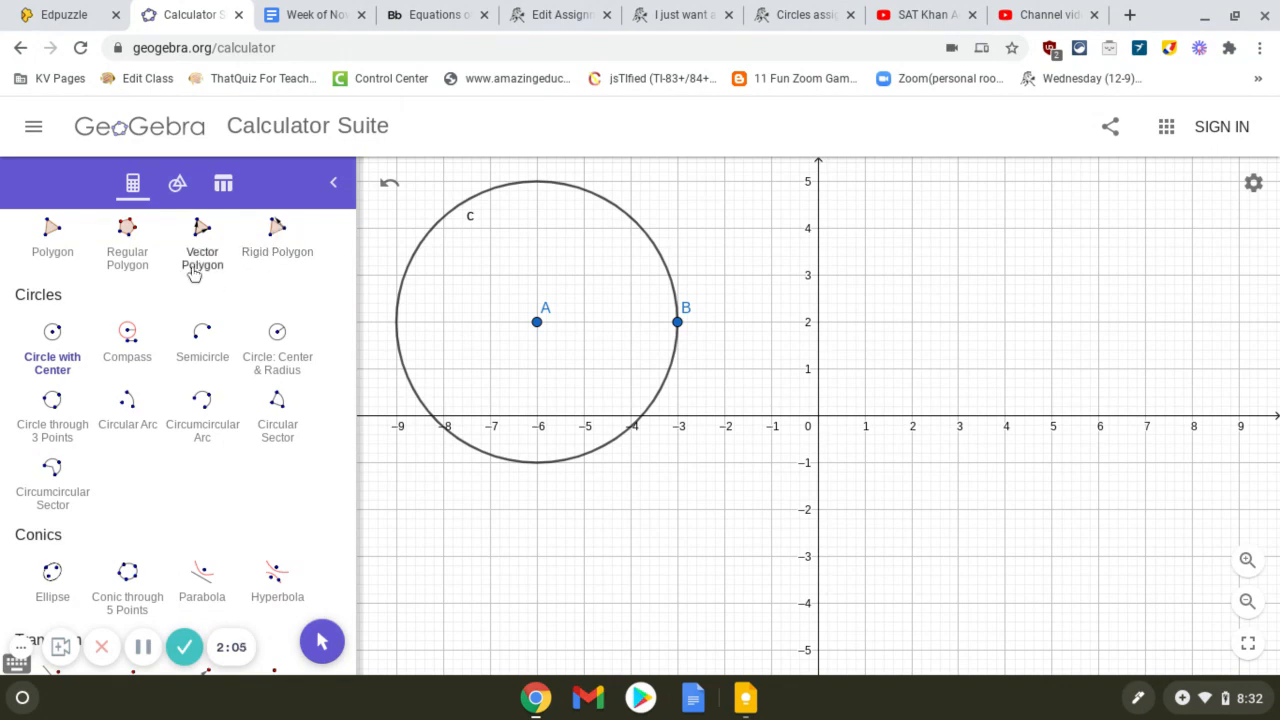
Step: Display the algebra list with the circle's equation, move centre A to (-7, 2), and return it to (-6, 2)
click(133, 185)
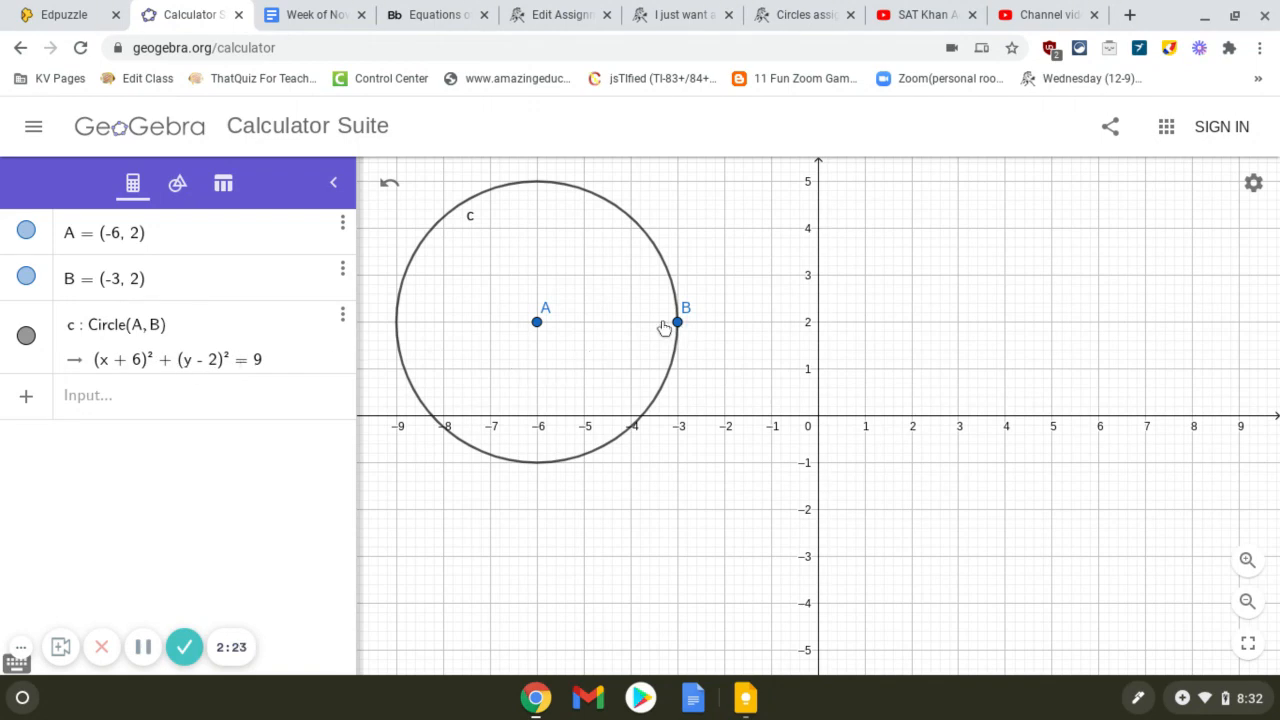
drag(537, 332, 492, 331)
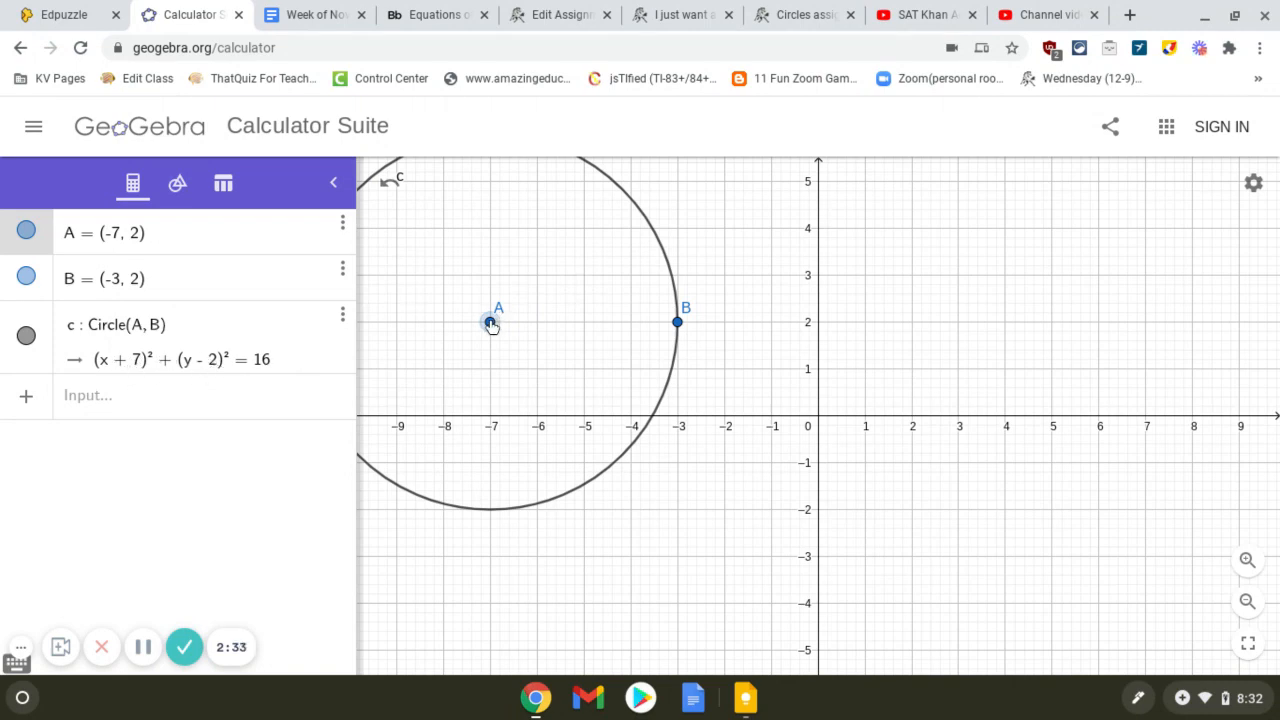
drag(491, 327, 540, 330)
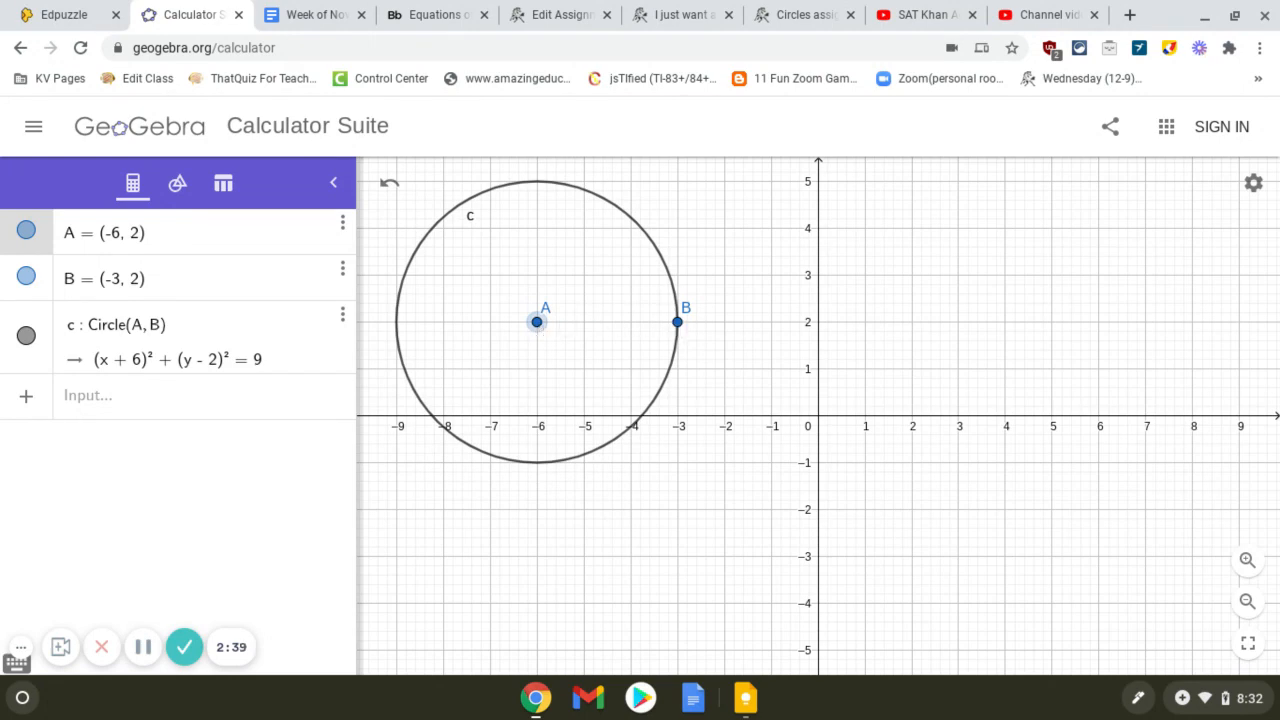
Step: Move point B on the circle to (-4, 2), and return it to (-3, 2)
drag(681, 327, 632, 326)
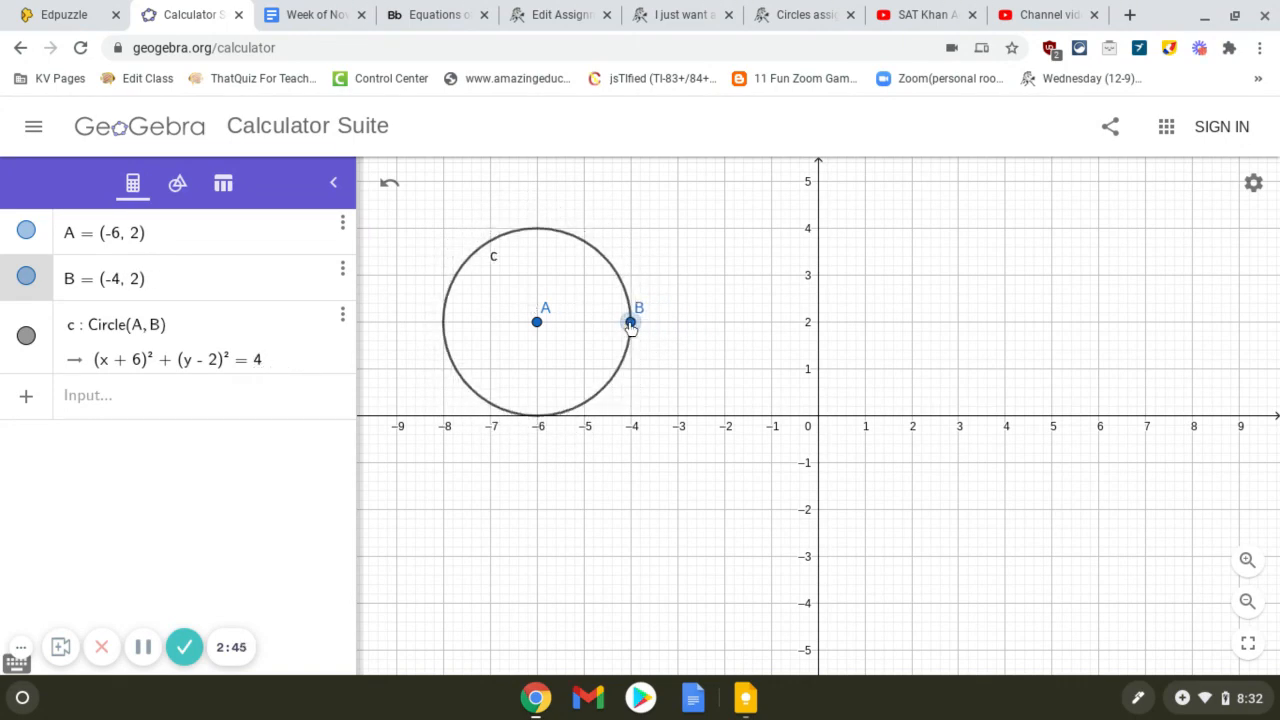
drag(631, 327, 678, 322)
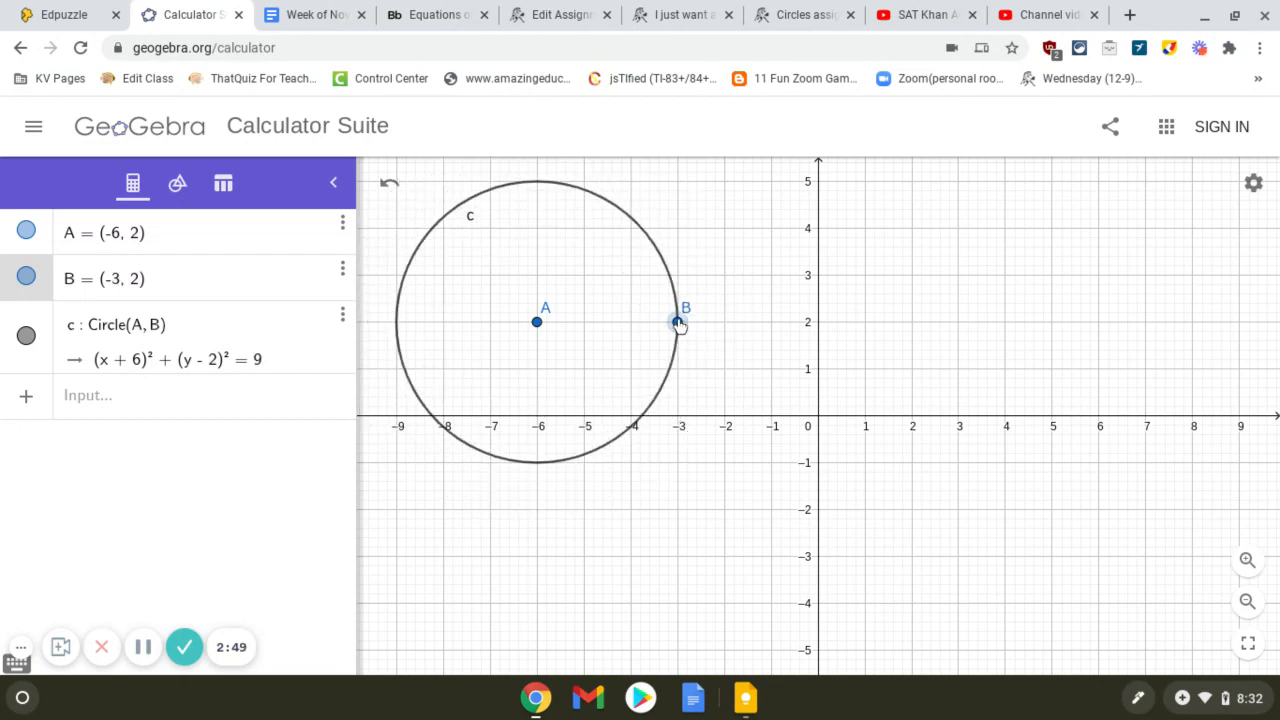
click(255, 368)
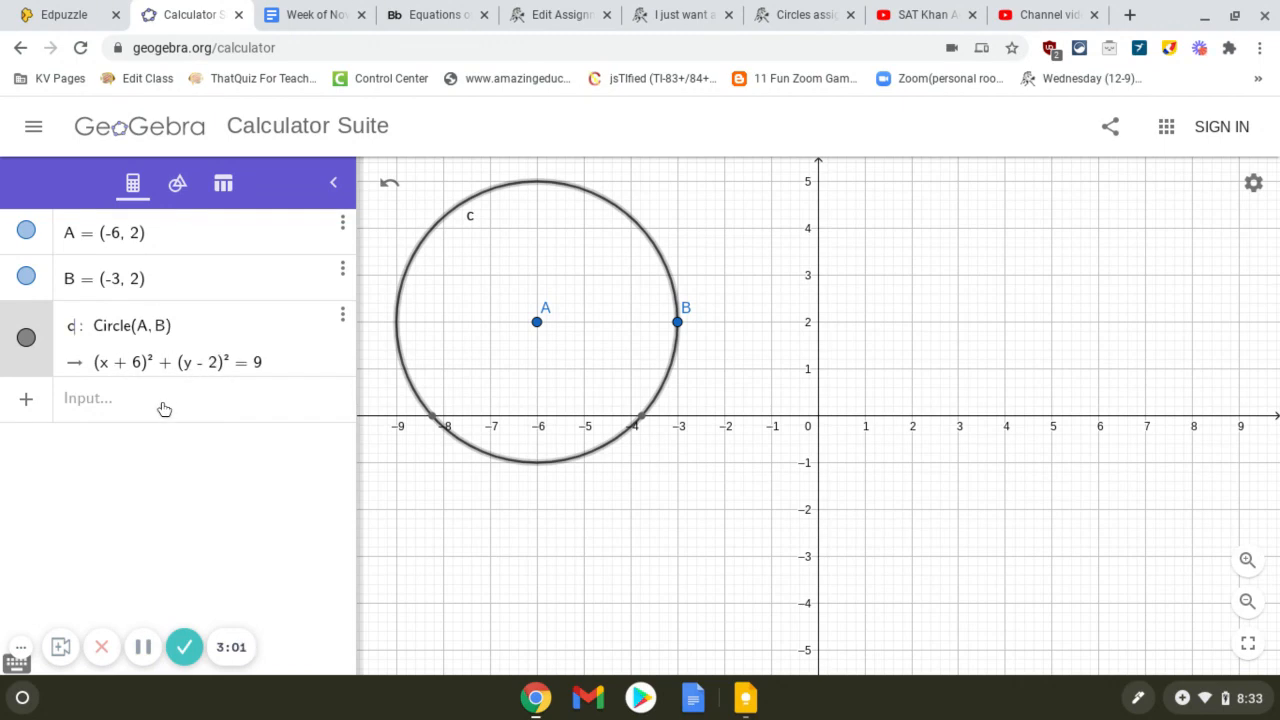
click(143, 647)
click(542, 580)
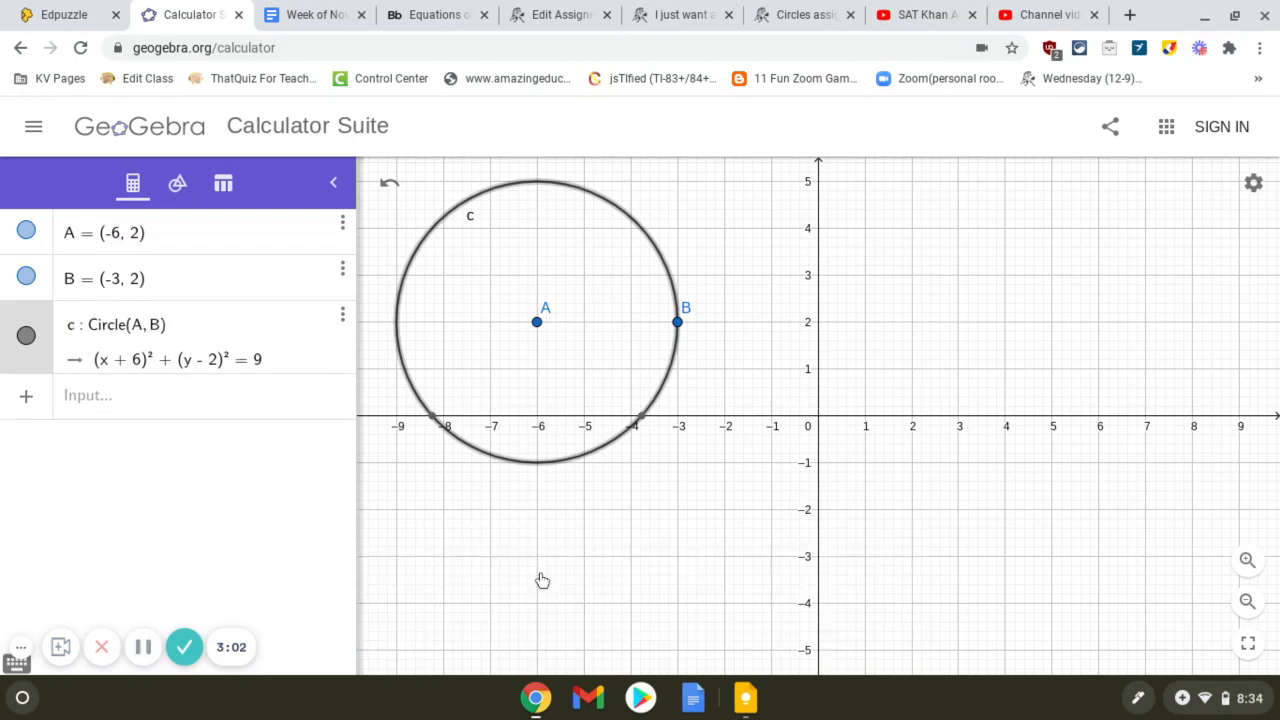
Step: Return to the Move tool and delete circle c from the graph
click(177, 183)
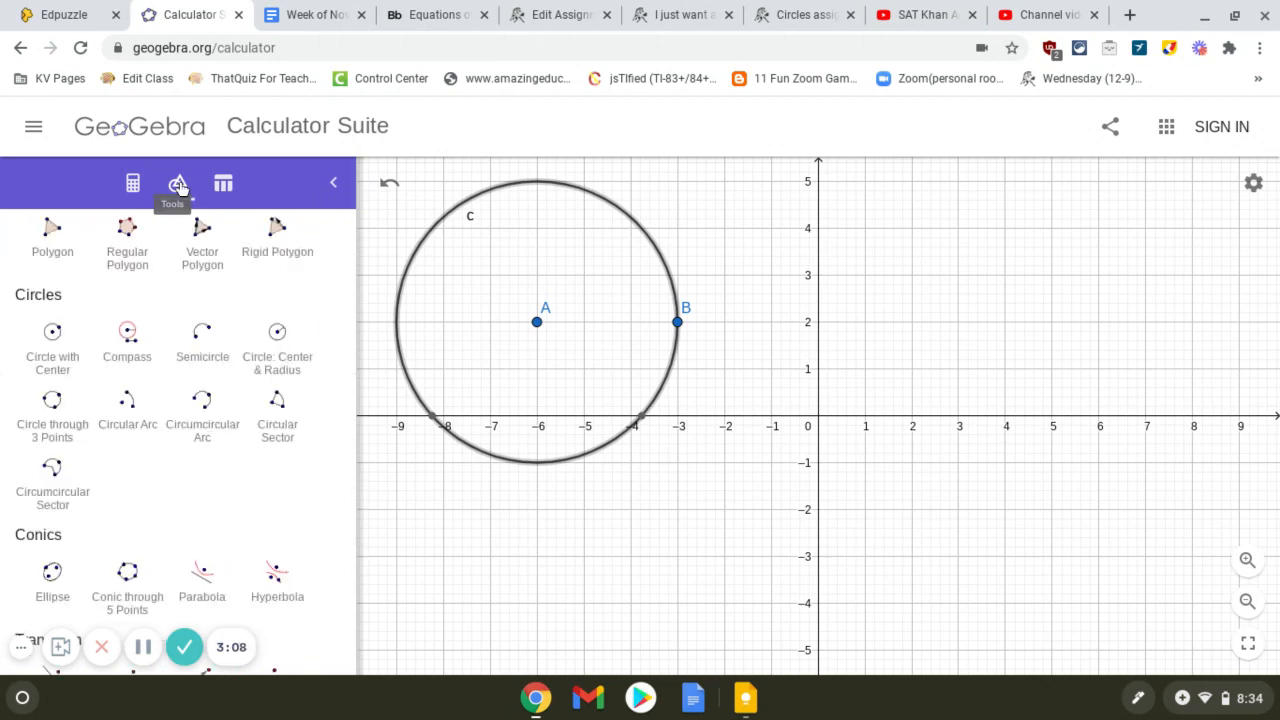
click(278, 425)
scroll(328, 438, down, 4)
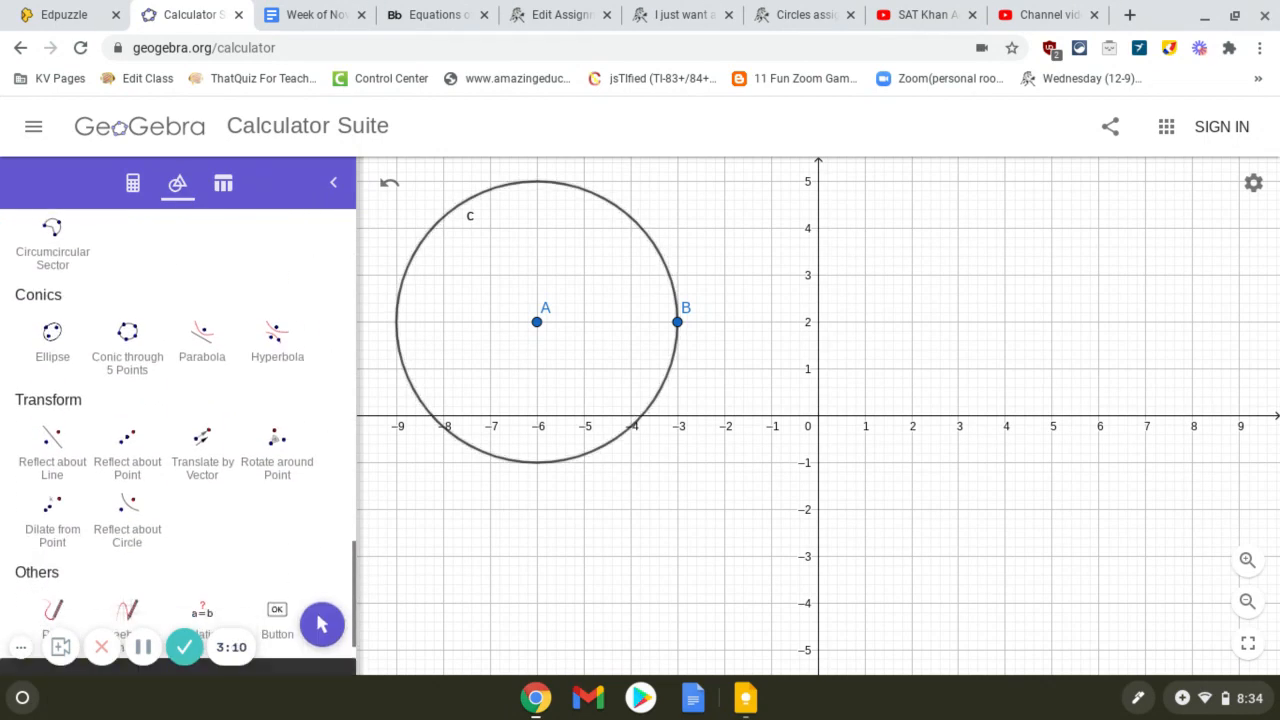
click(277, 345)
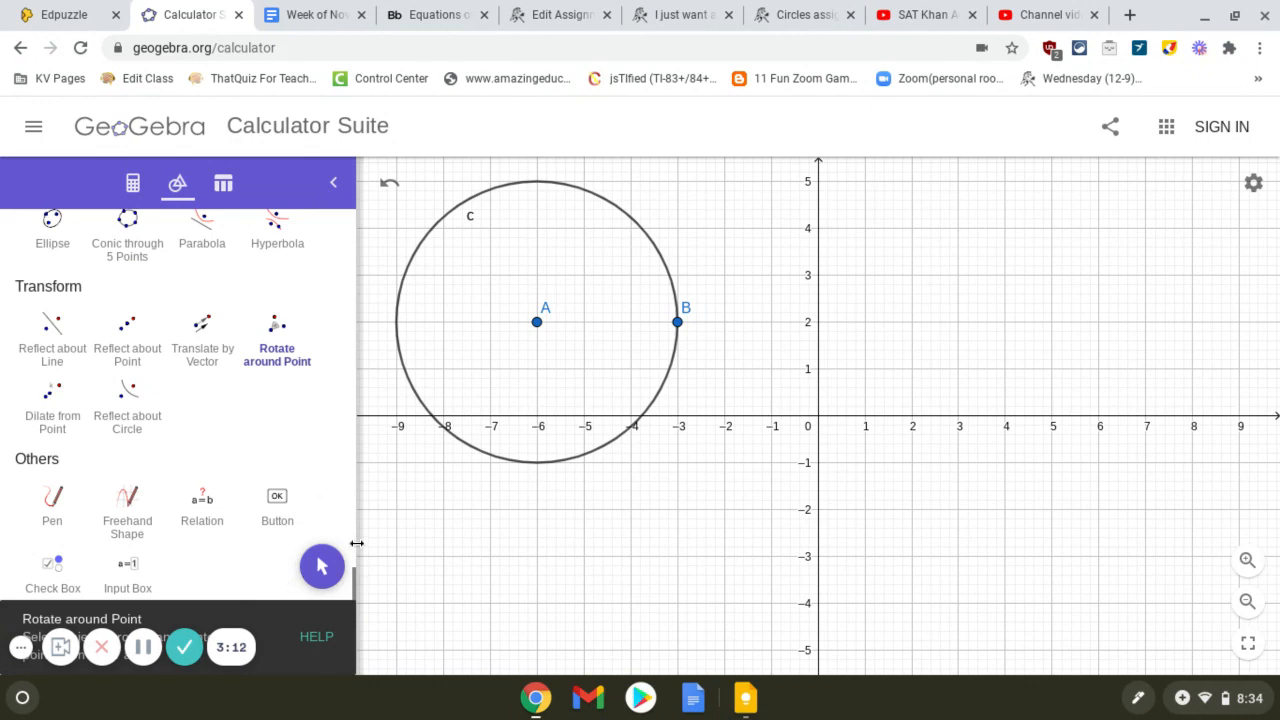
click(321, 567)
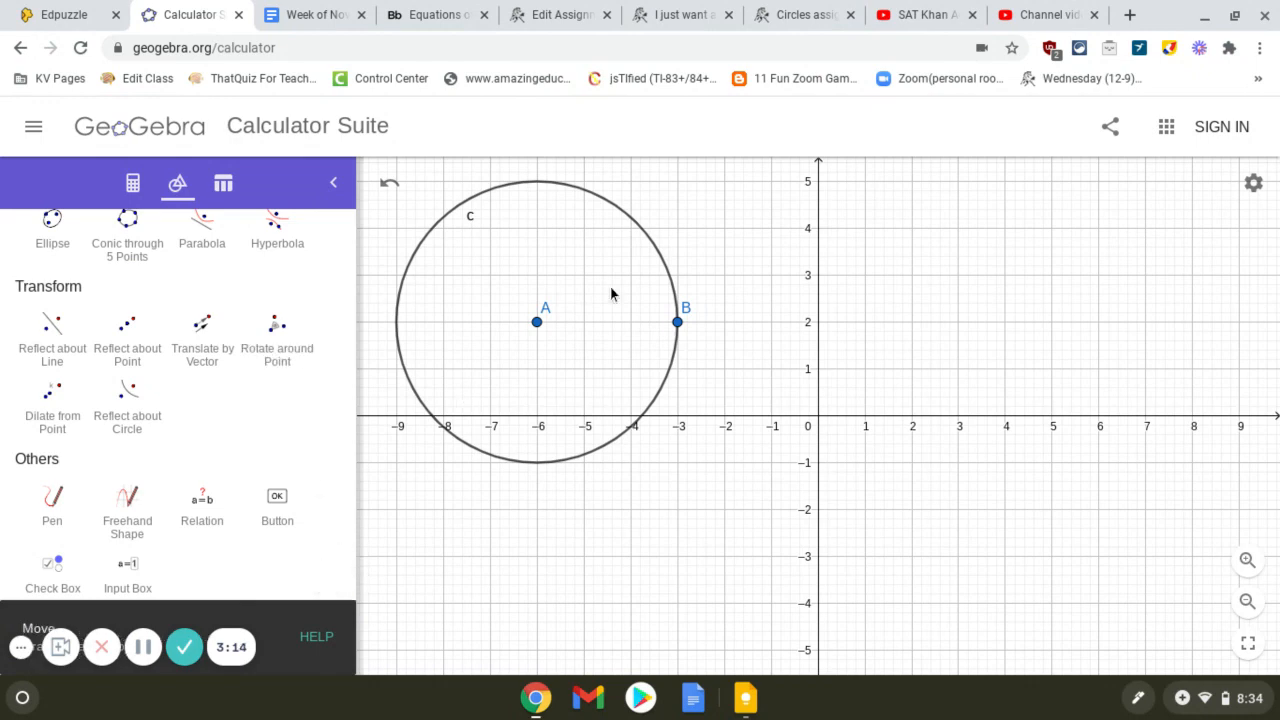
click(653, 249)
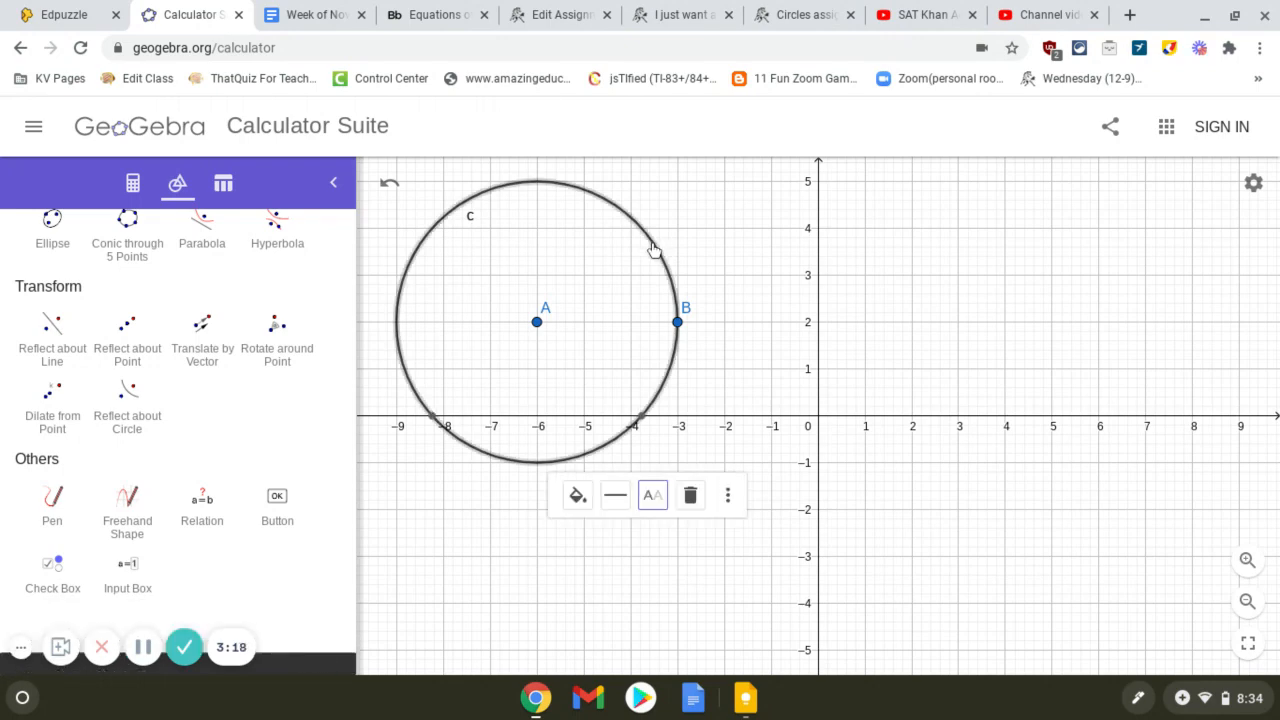
key(Delete)
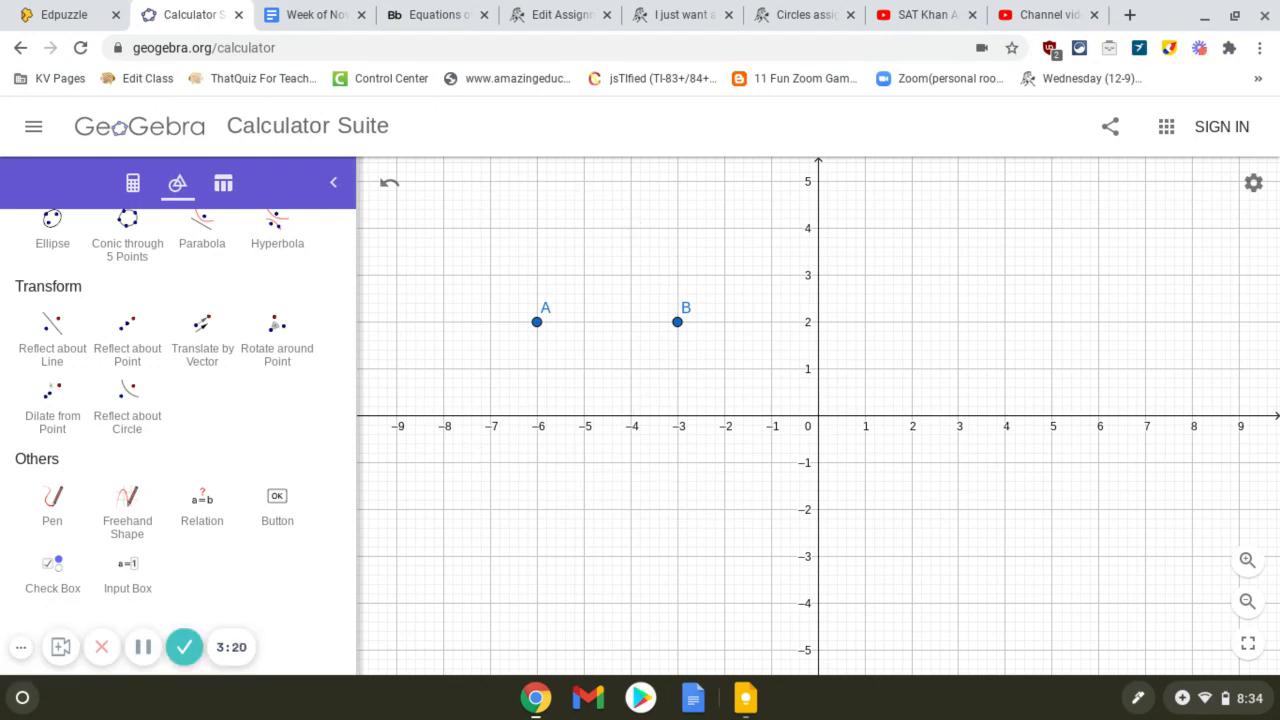
Step: Delete points B and A to clear the graph
click(677, 325)
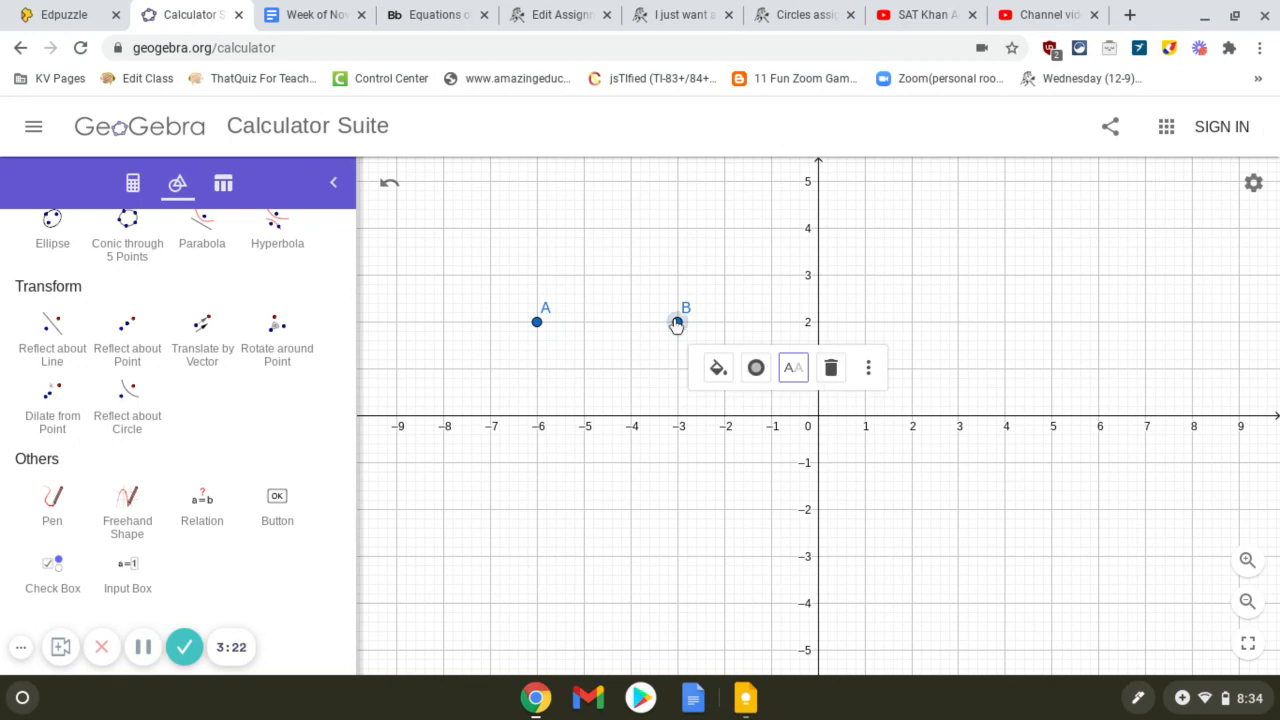
click(830, 367)
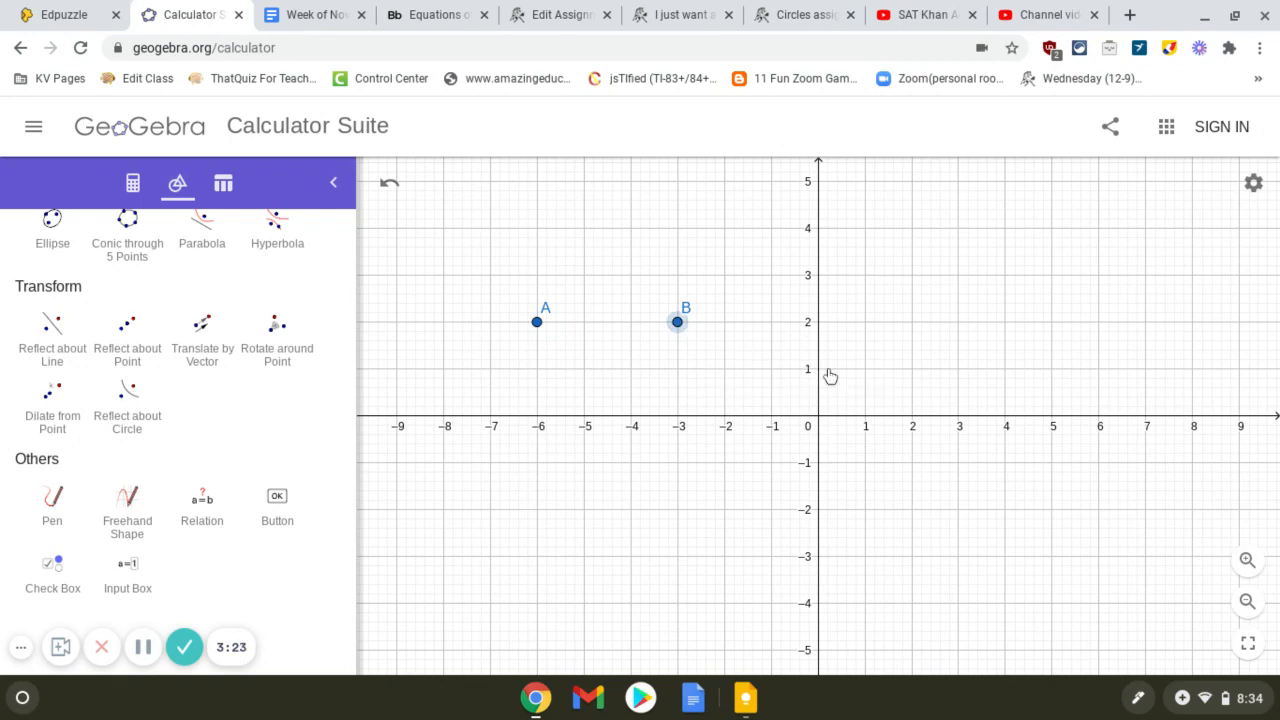
click(537, 322)
key(Delete)
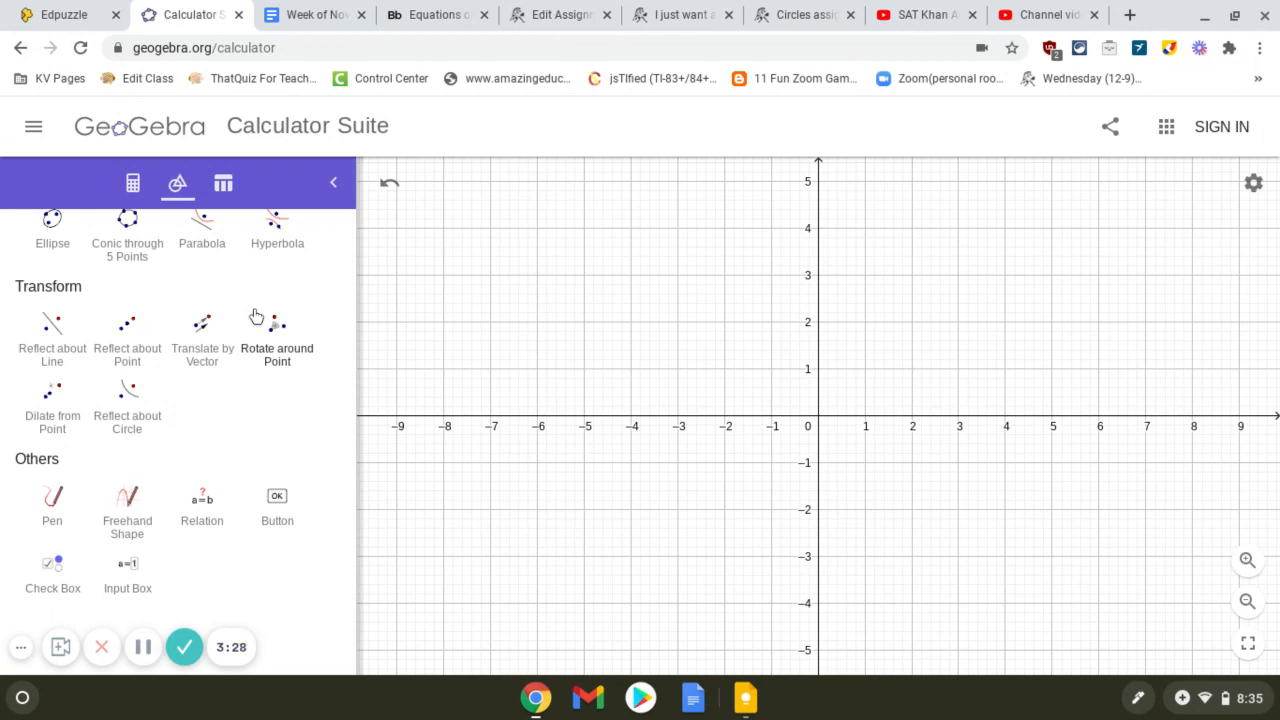
Step: Place two new points with the Point tool, A at (-2, 3) and B at (2, 1)
click(52, 335)
scroll(52, 335, up, 3)
click(52, 498)
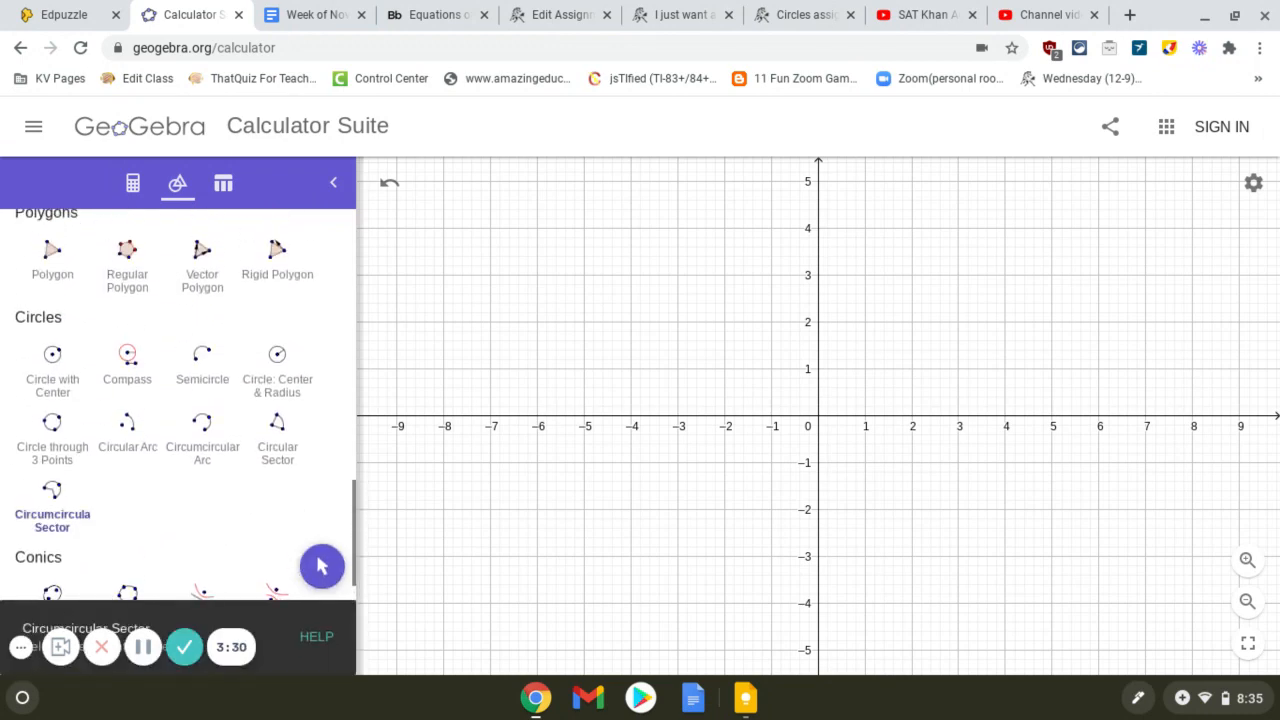
scroll(180, 400, up, 1)
click(52, 410)
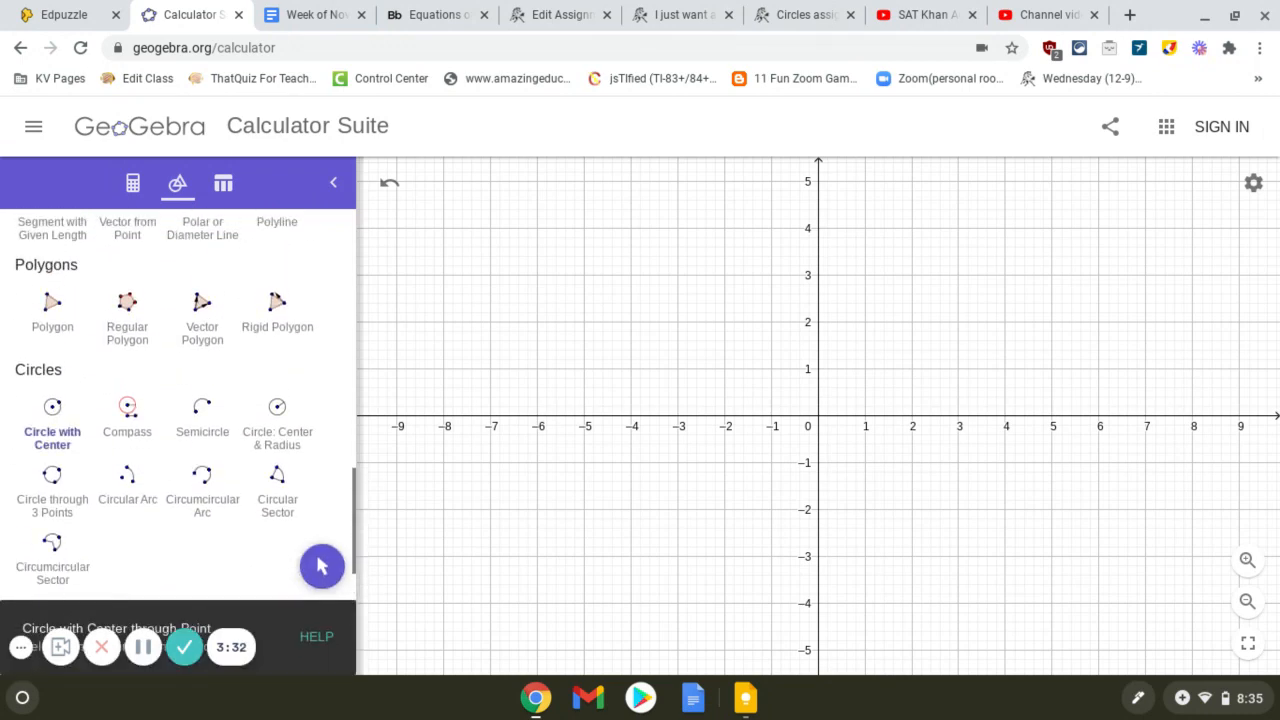
scroll(91, 354, up, 5)
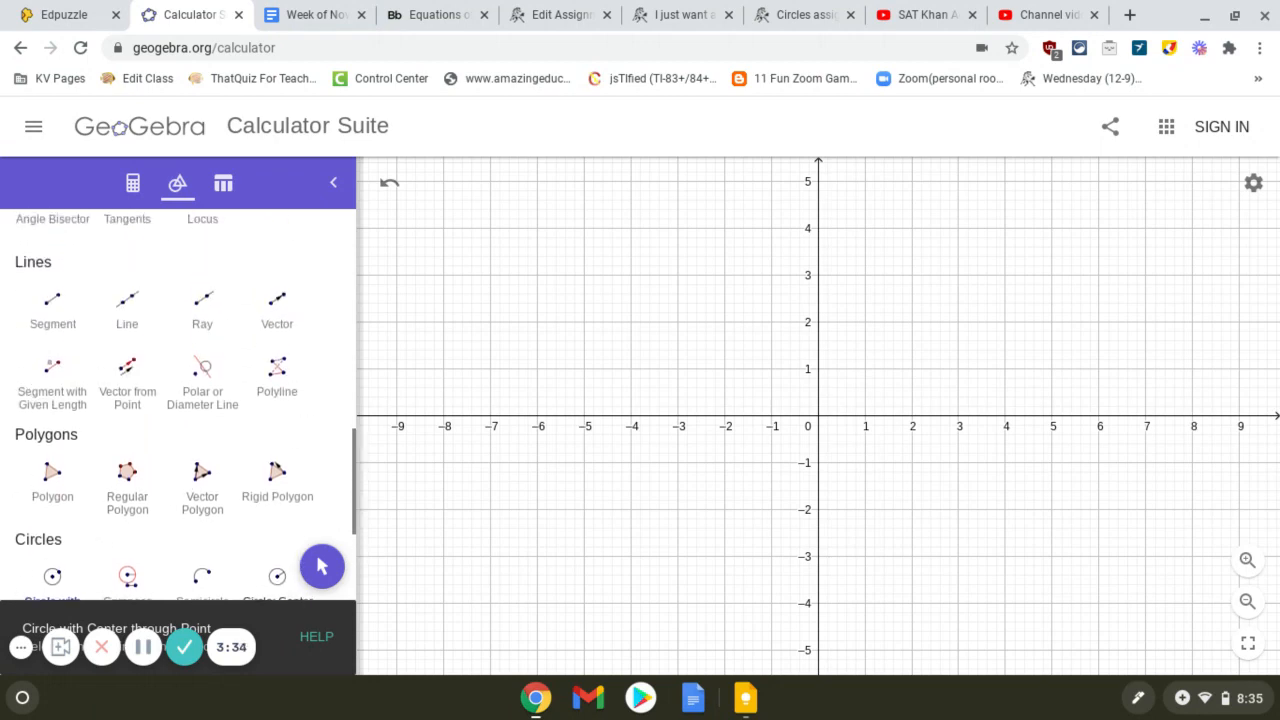
click(52, 562)
scroll(178, 404, up, 2)
click(52, 528)
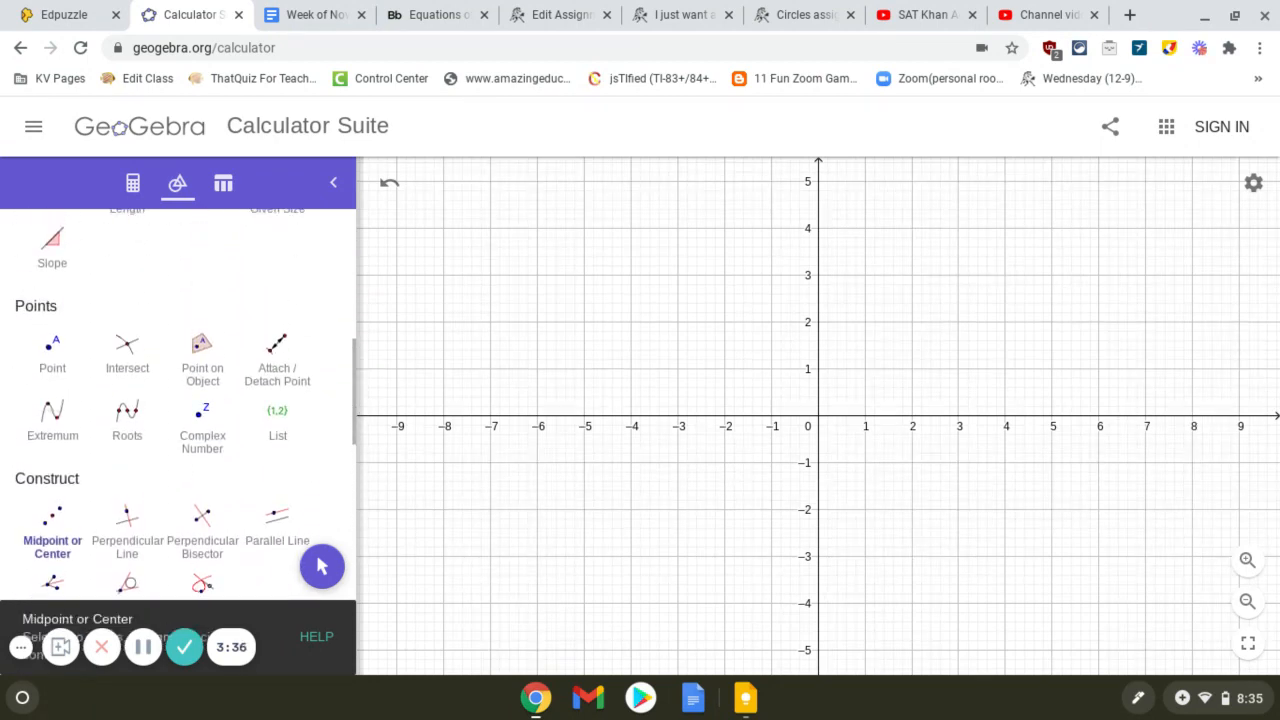
click(53, 351)
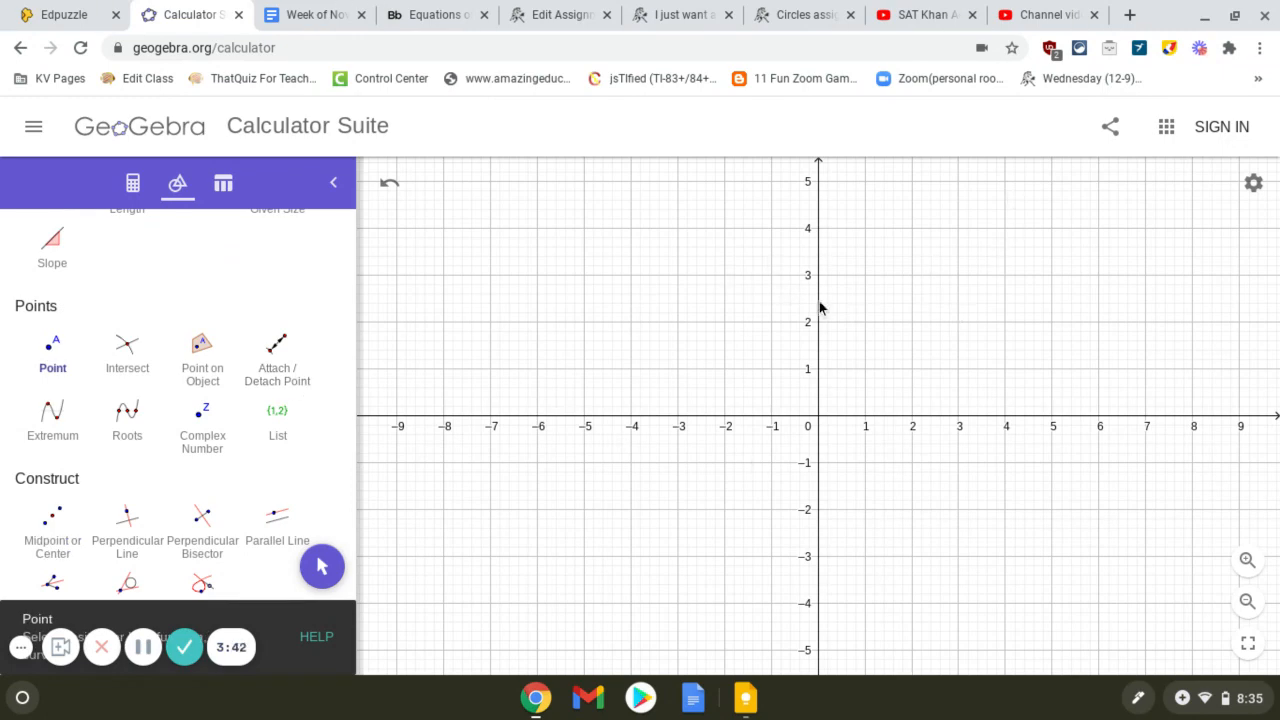
click(724, 275)
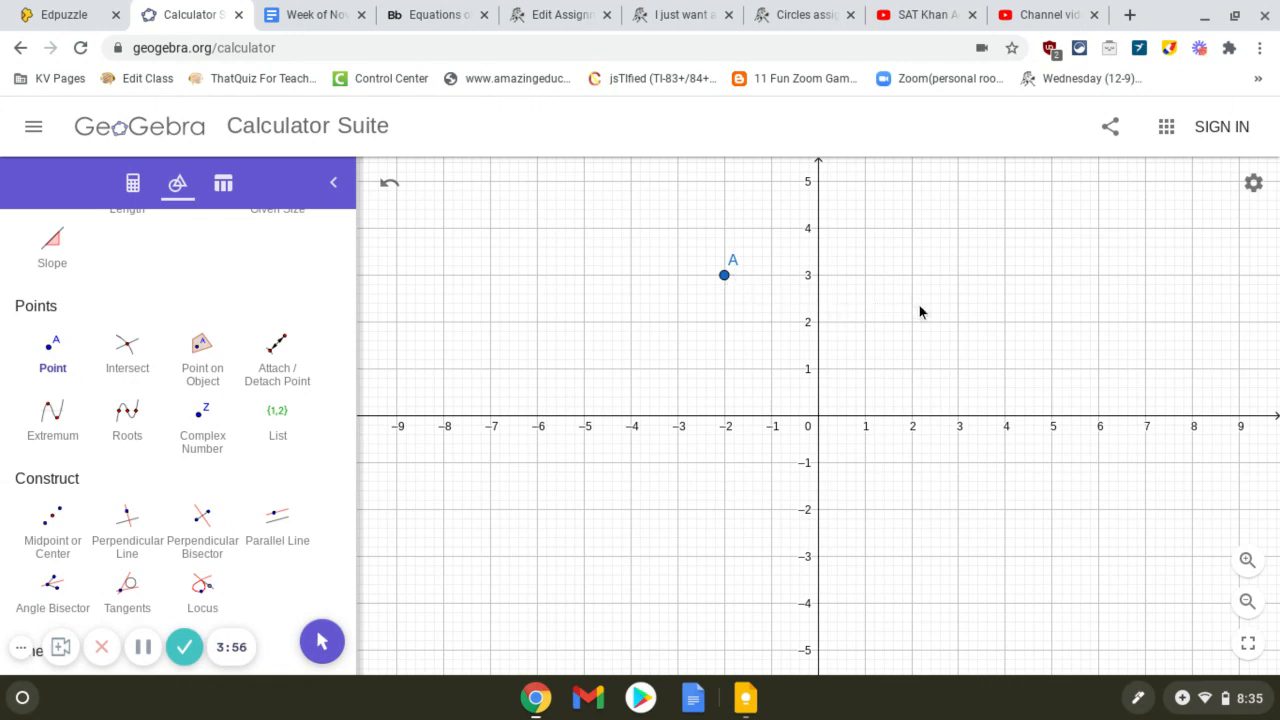
click(912, 370)
Step: Draw a circle centred on point A and passing through point B
click(127, 420)
click(52, 510)
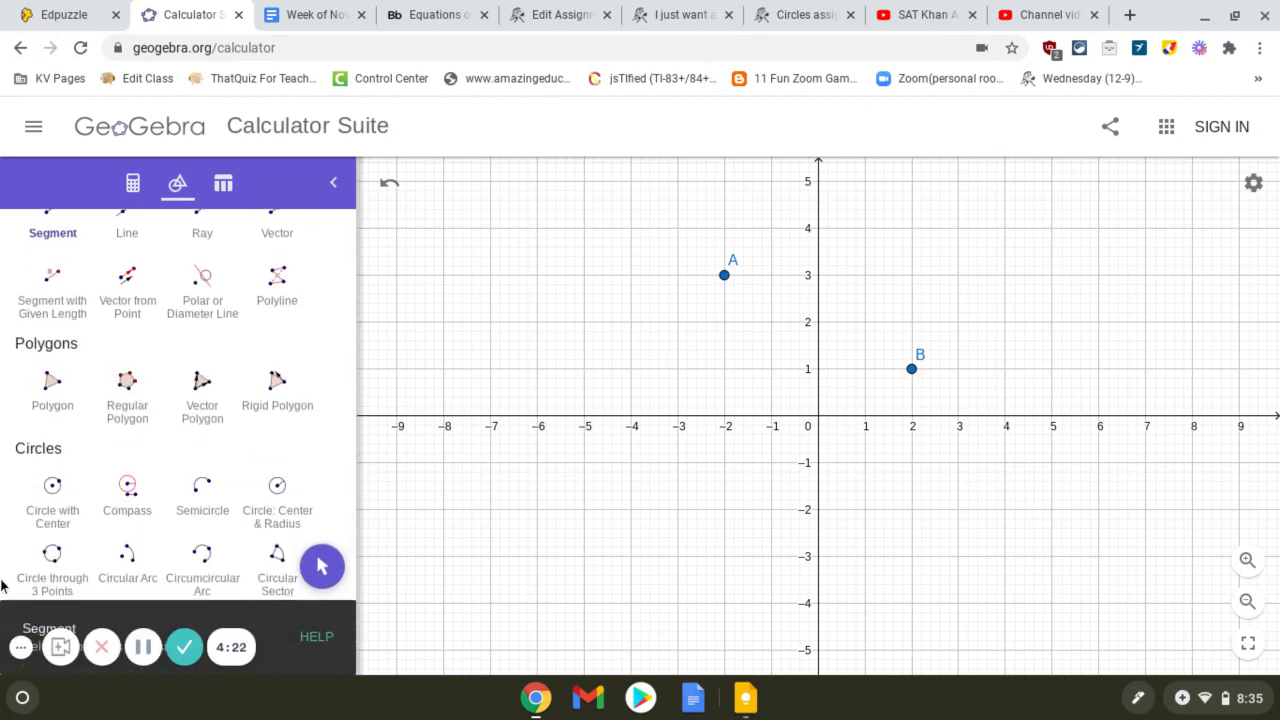
click(51, 502)
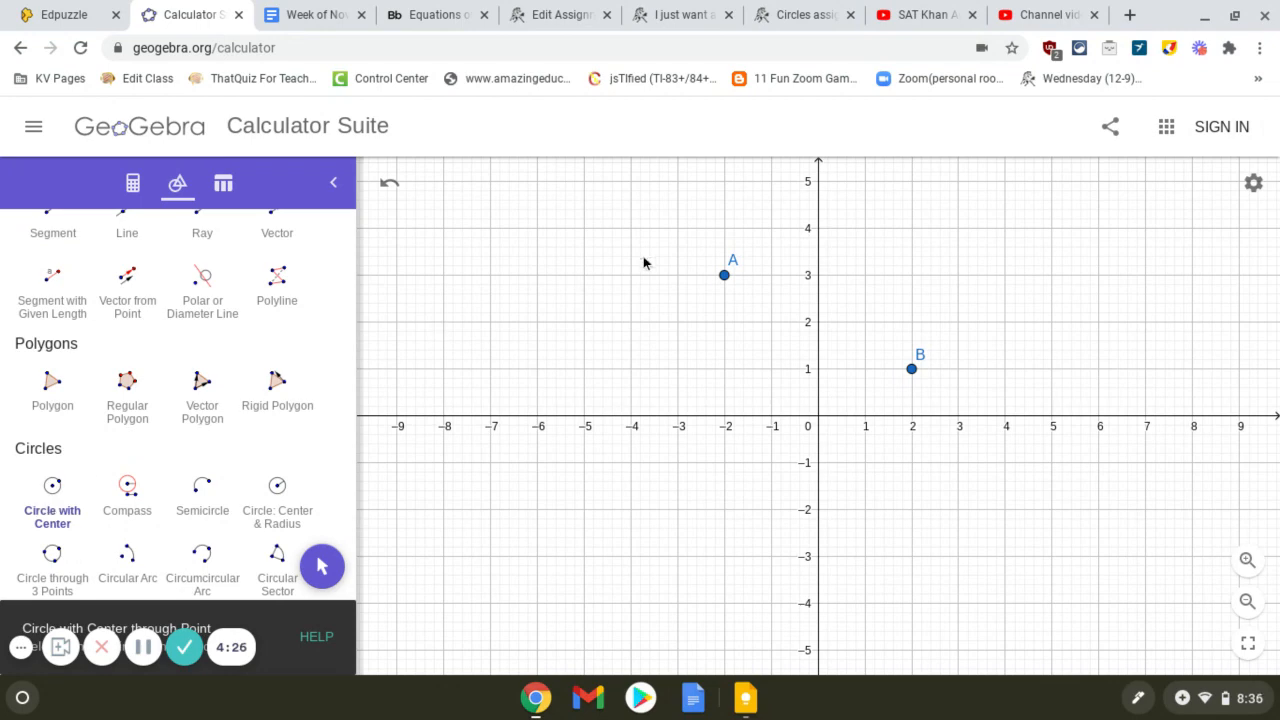
click(725, 277)
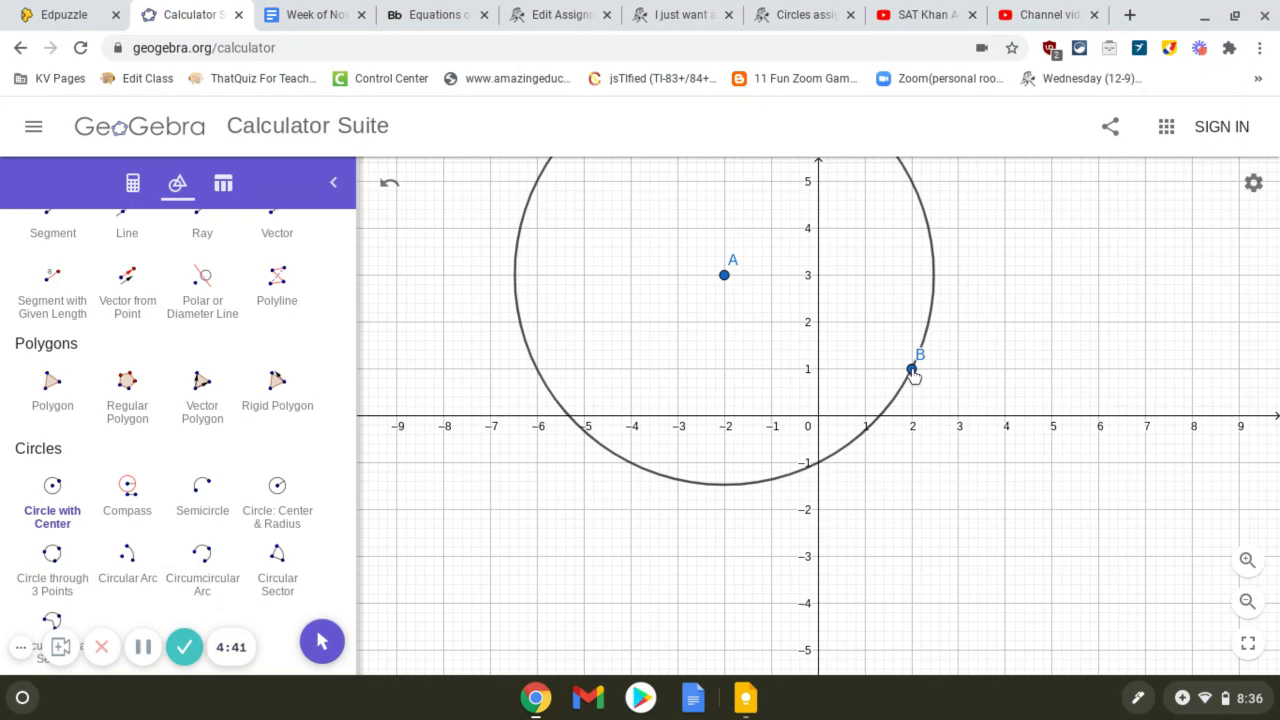
Step: Return to the Move tool and display the algebra list with the new circle's equation
click(322, 641)
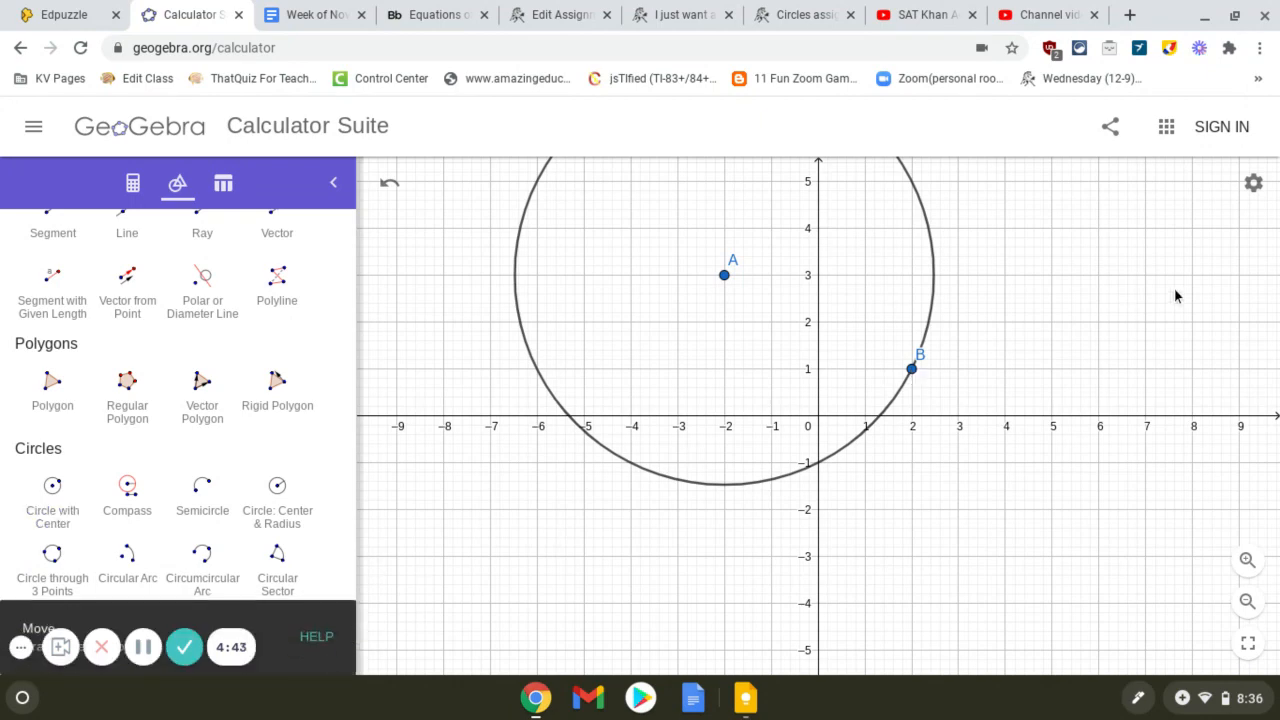
click(1247, 601)
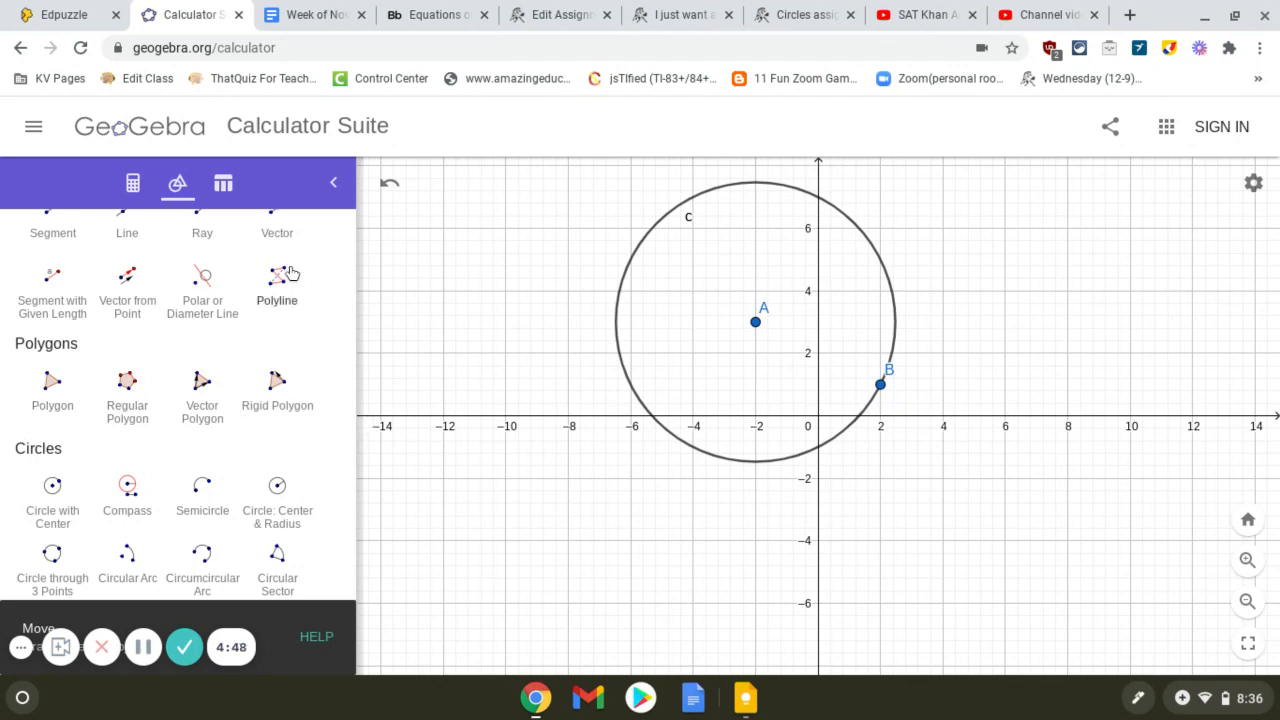
click(134, 183)
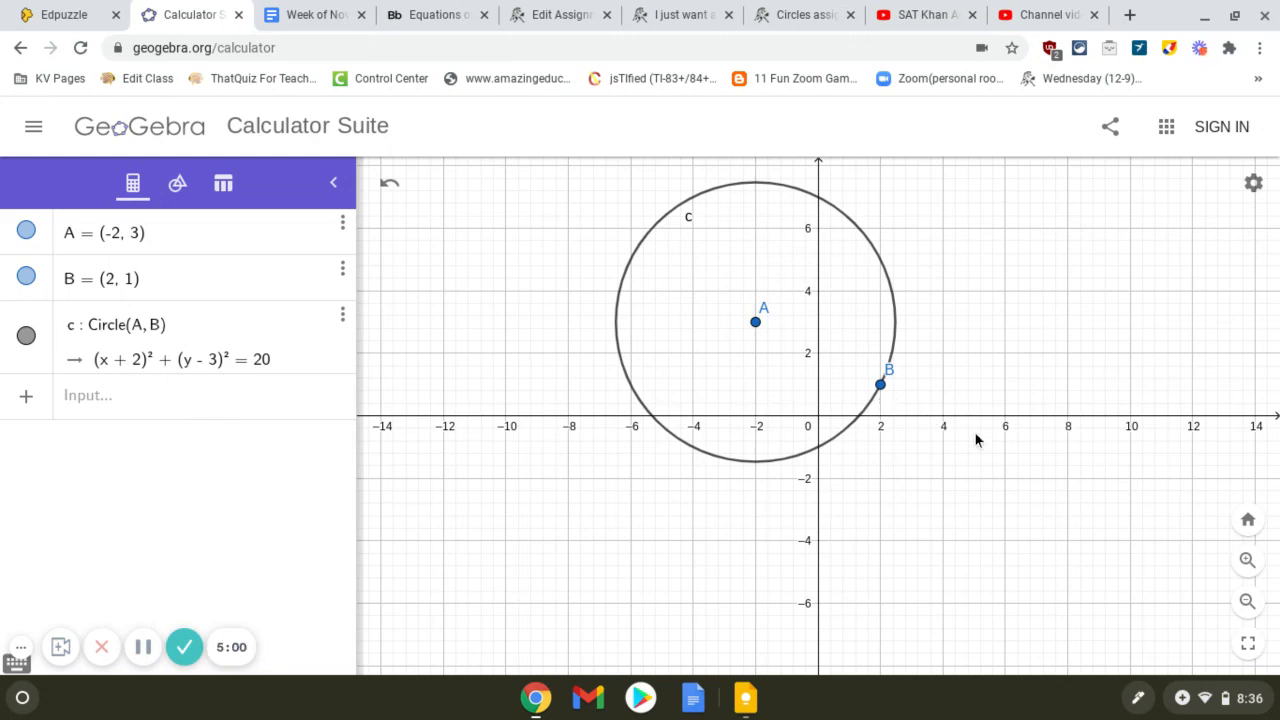
Step: Measure the circle's radius as the distance from centre A to point B with the Distance or Length tool
click(1247, 560)
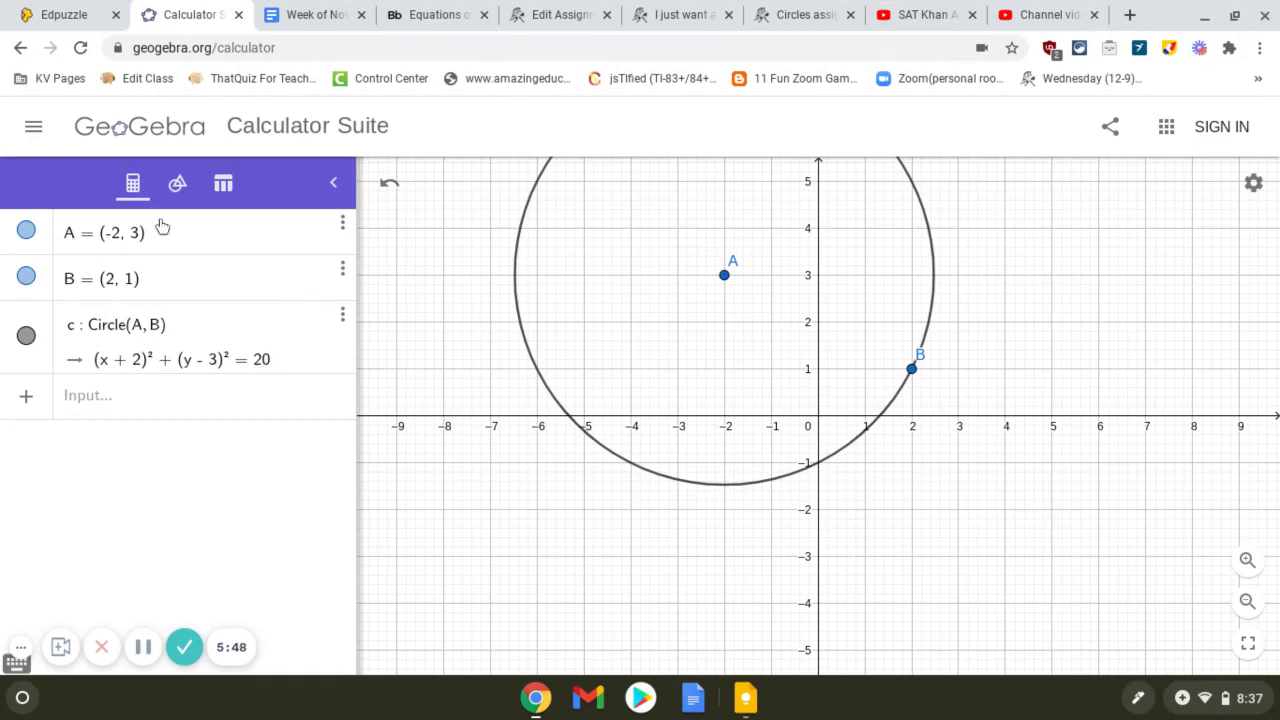
click(174, 188)
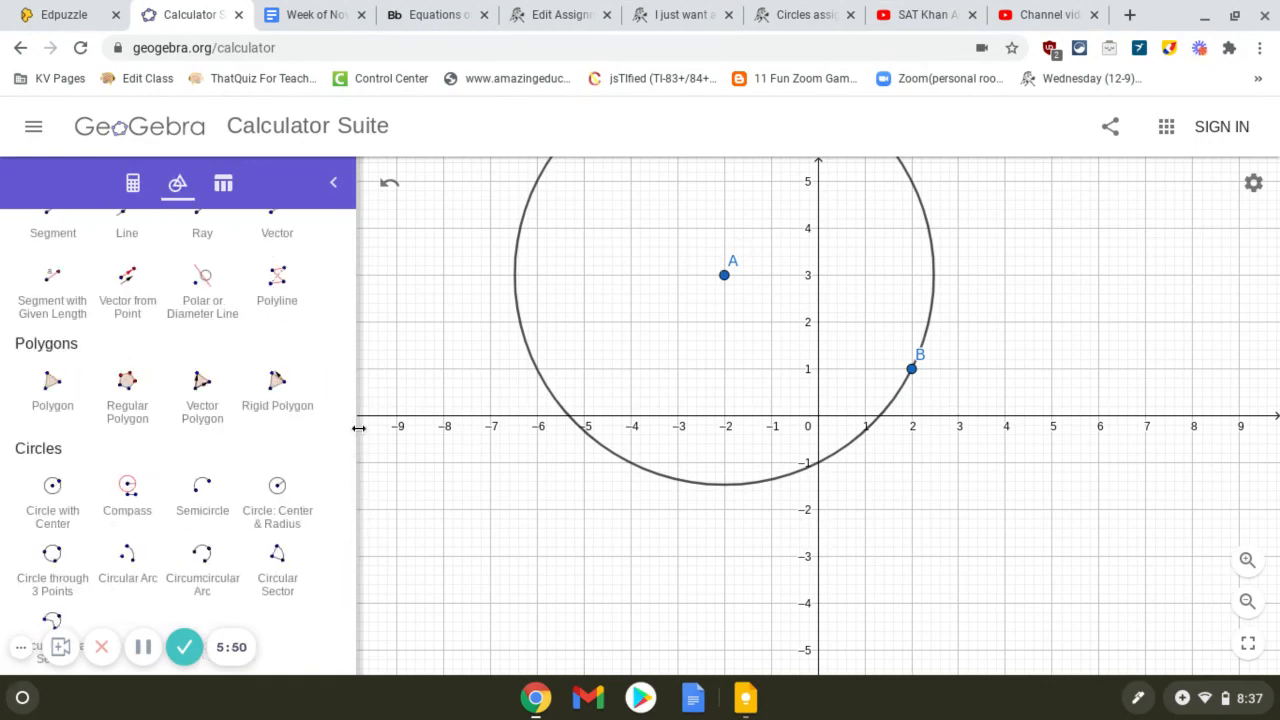
scroll(127, 488, down, 2)
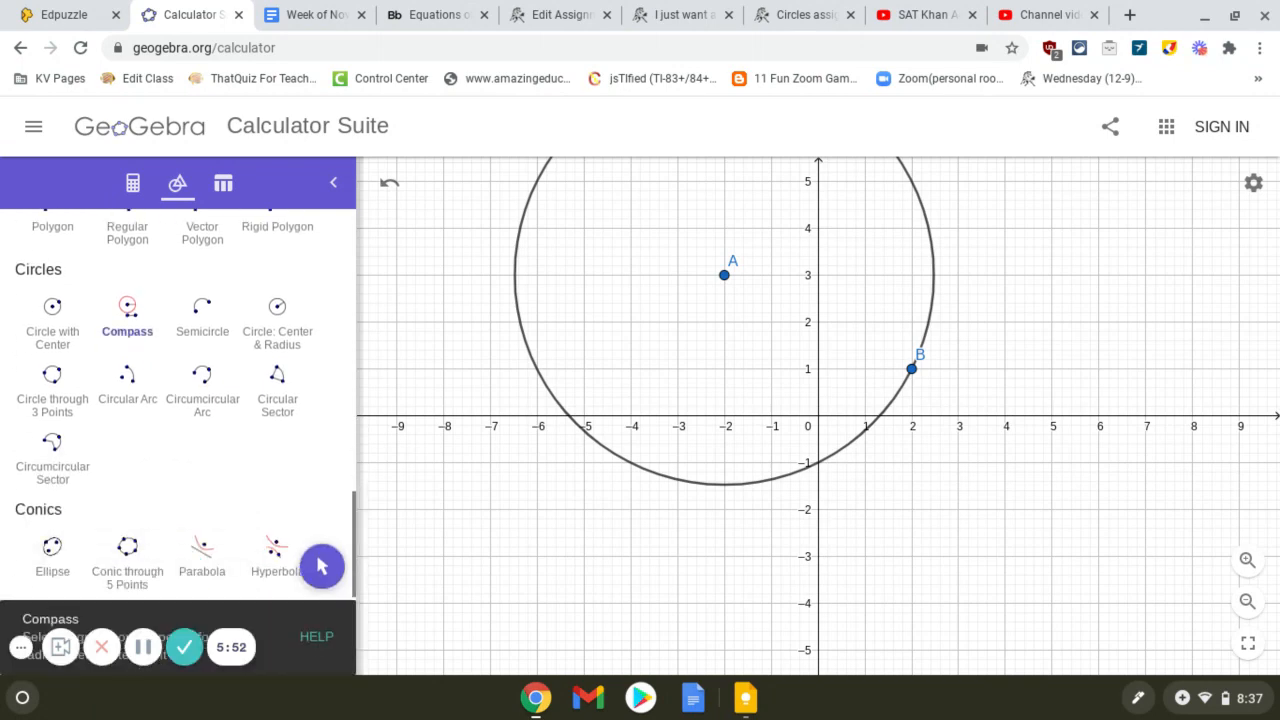
scroll(52, 455, down, 3)
scroll(178, 400, down, 1)
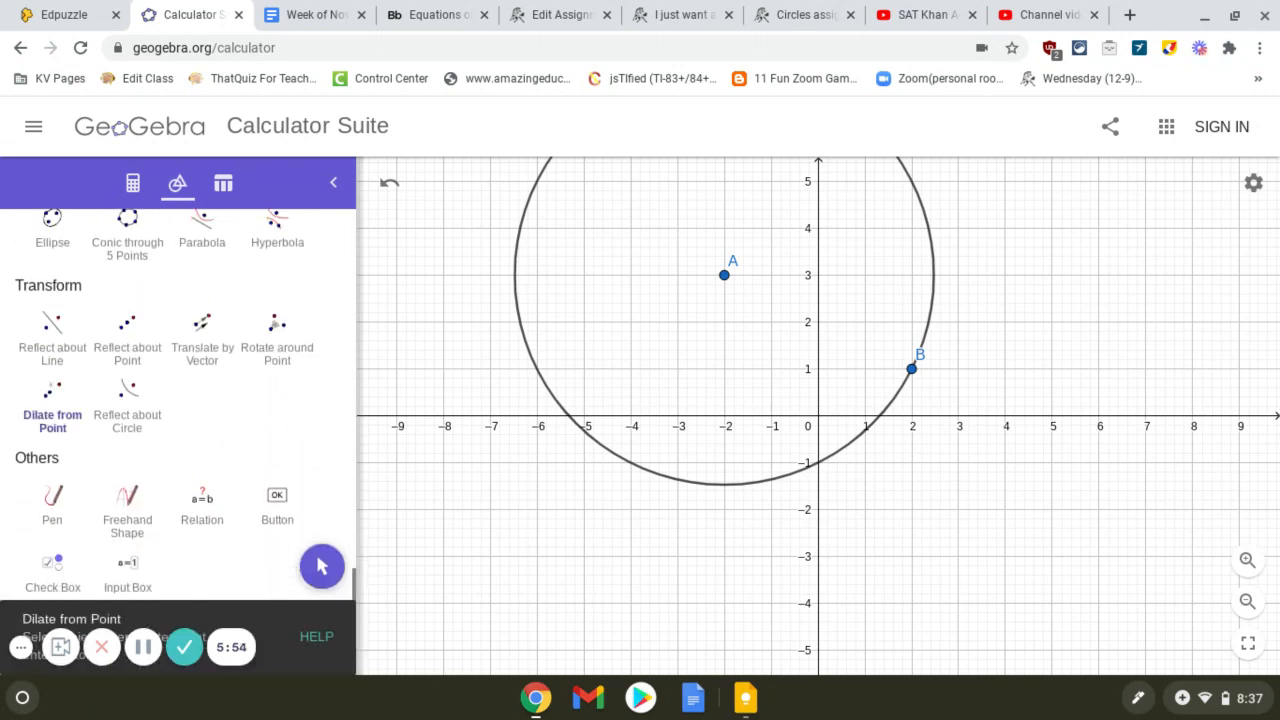
scroll(178, 400, up, 3)
scroll(52, 500, up, 6)
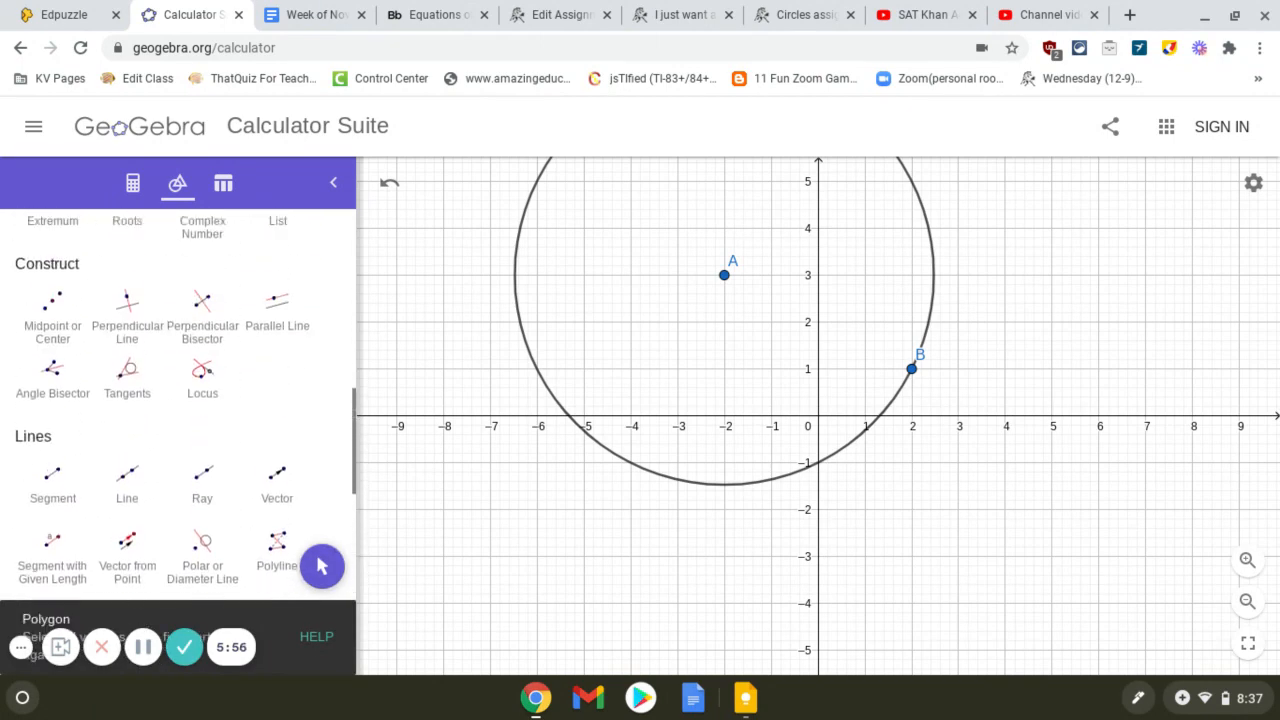
scroll(178, 400, up, 5)
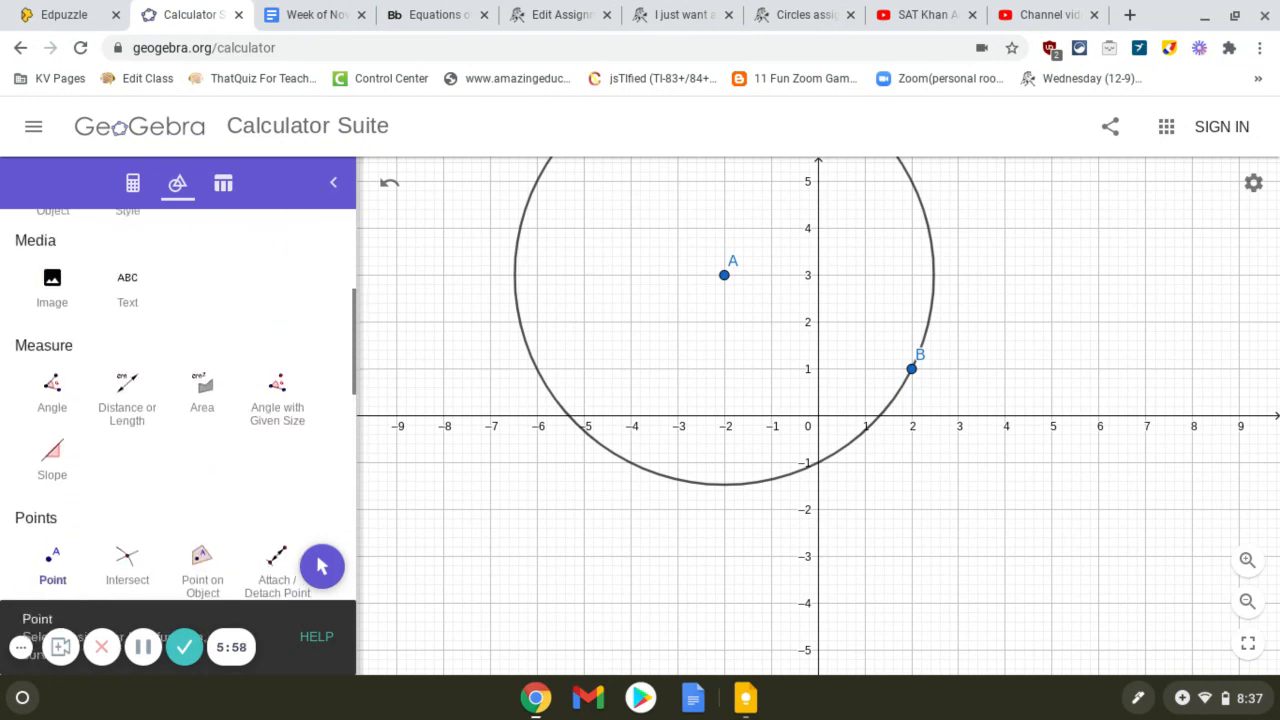
click(118, 395)
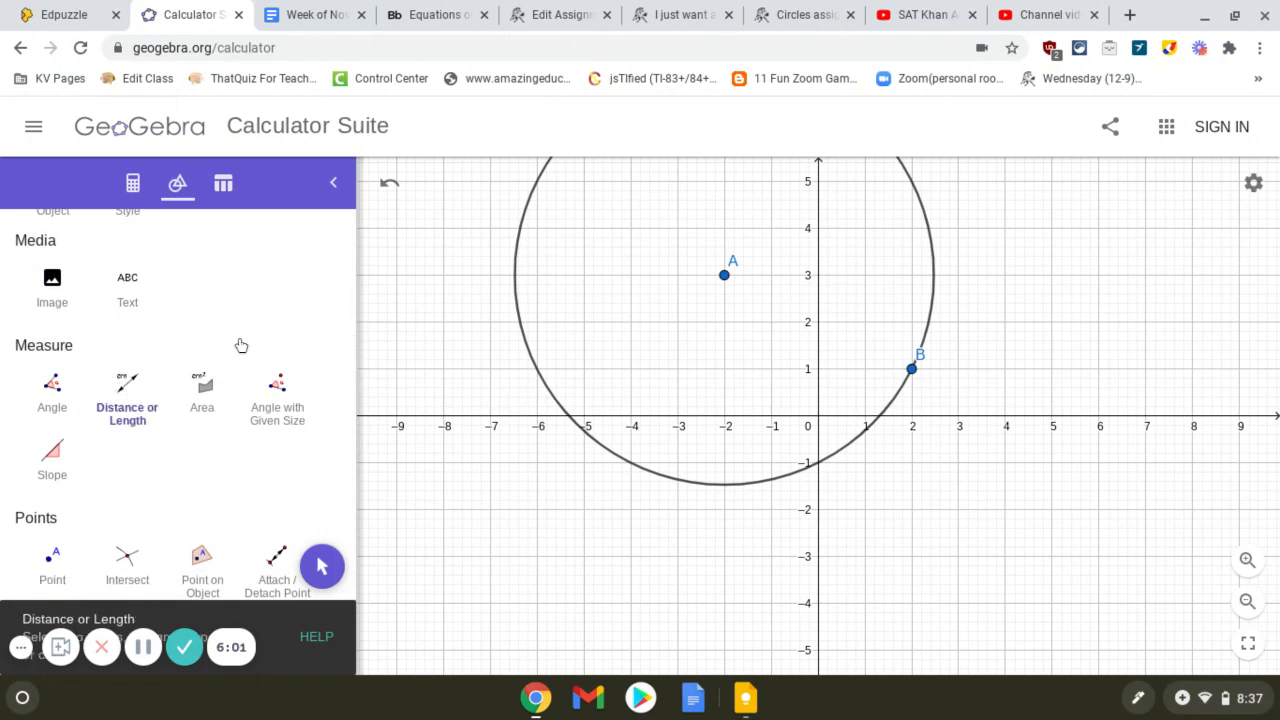
click(724, 277)
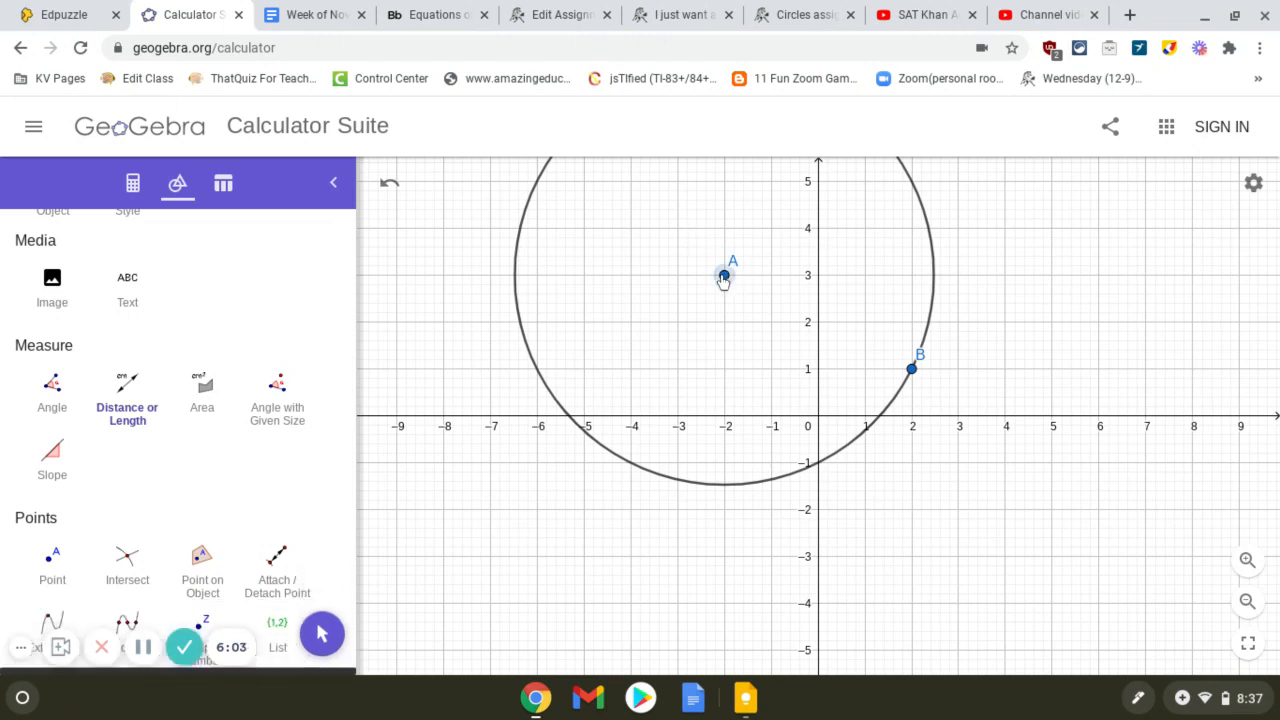
click(912, 371)
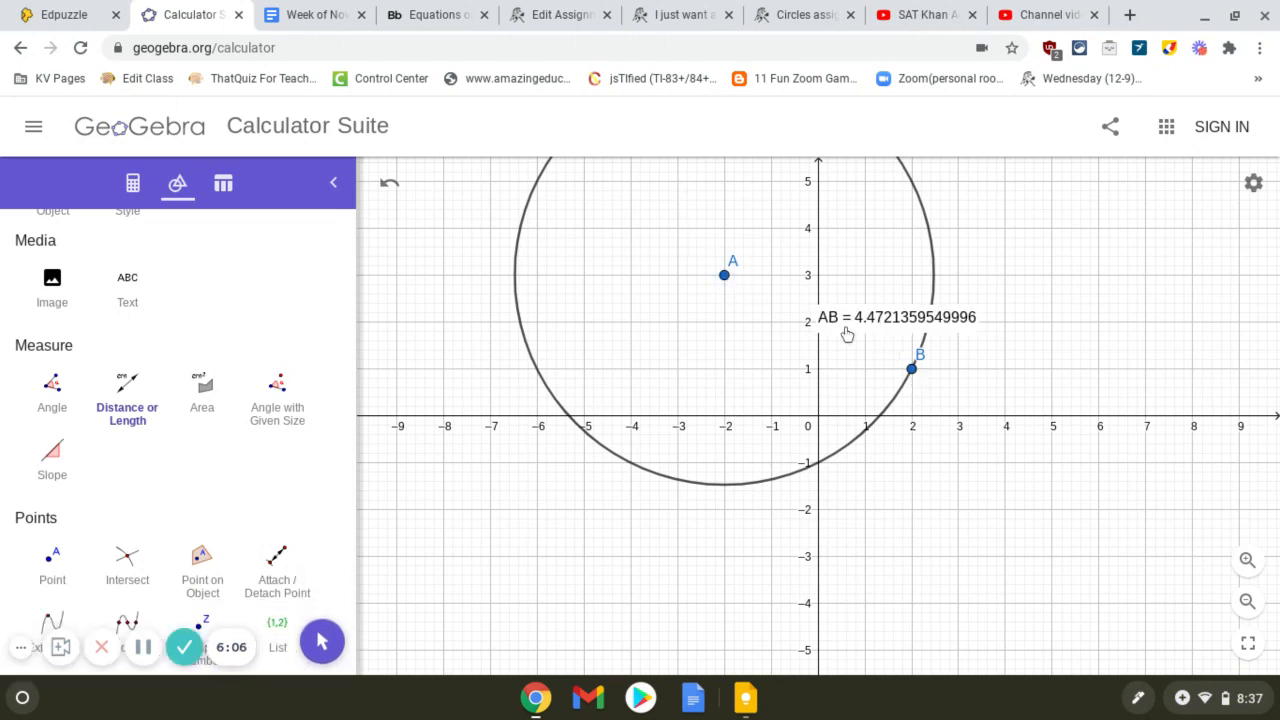